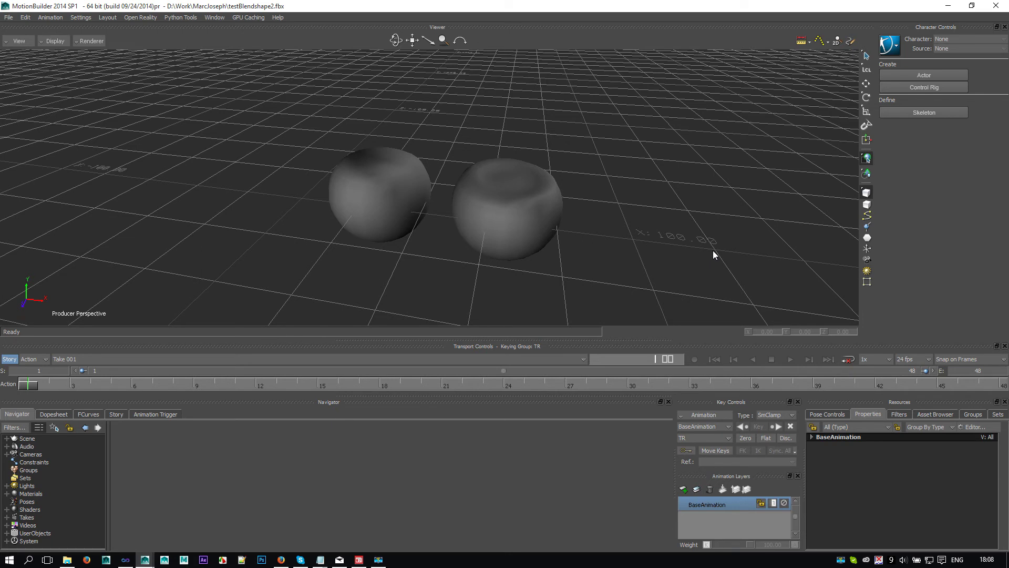
Select the left sphere and set its pSphere2 shape value to 0.
{"action": "left_click_drag", "start_coordinate": [491, 267], "coordinate": [468, 233], "text": "ctrl+shift"}
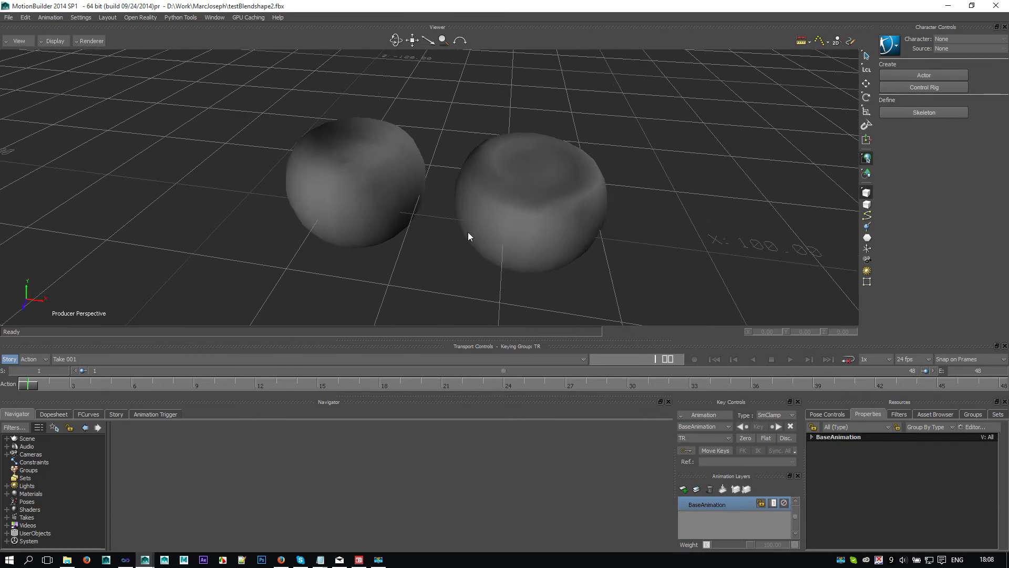
{"action": "left_click_drag", "start_coordinate": [535, 197], "coordinate": [518, 199], "text": "shift"}
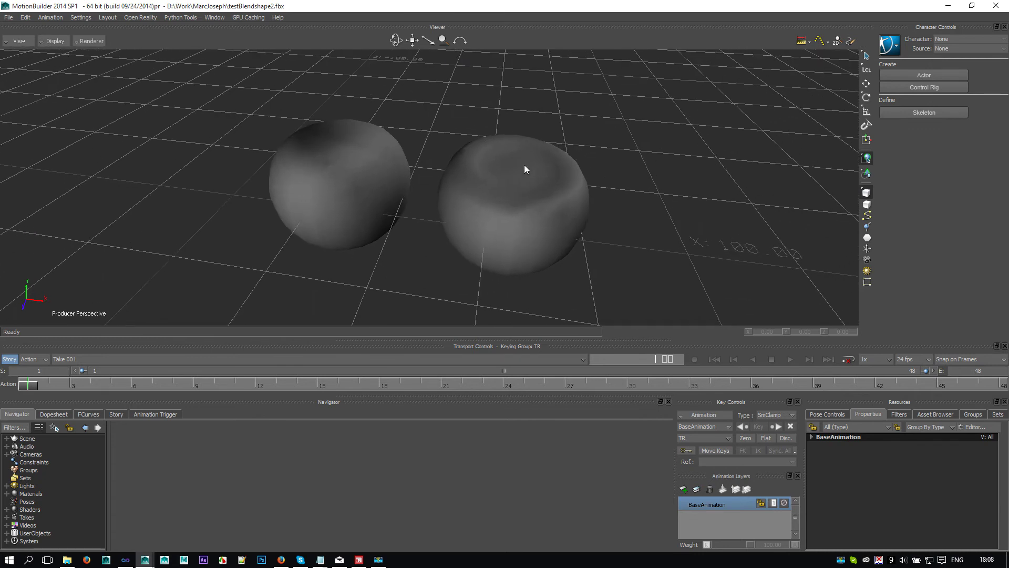
{"action": "left_click_drag", "start_coordinate": [396, 204], "coordinate": [577, 277], "text": "ctrl+shift"}
{"action": "left_click", "coordinate": [425, 220]}
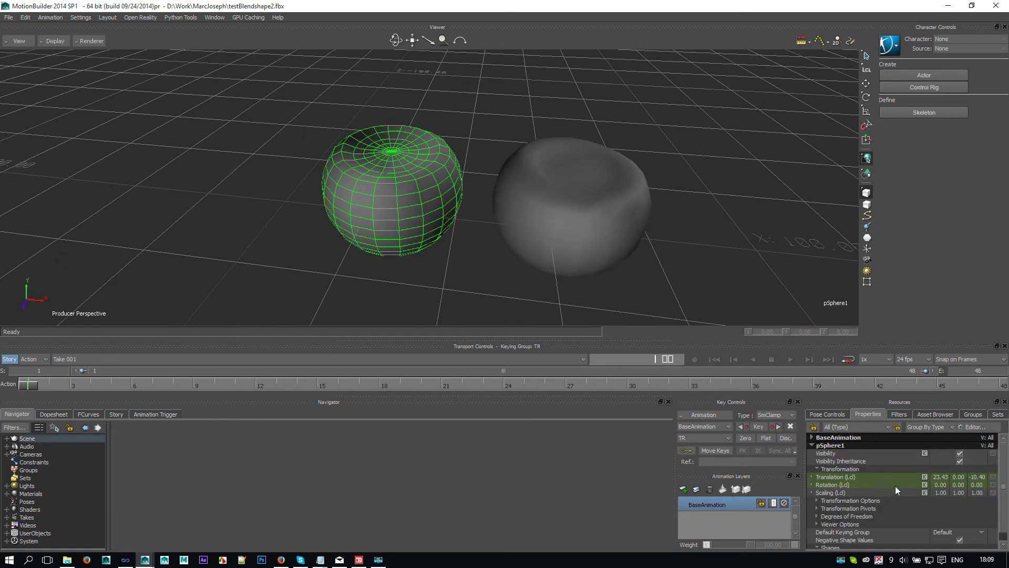
{"action": "scroll", "coordinate": [894, 486], "scroll_direction": "down", "scroll_amount": 1}
{"action": "left_click_drag", "start_coordinate": [945, 544], "coordinate": [931, 544]}
{"action": "left_click_drag", "start_coordinate": [497, 294], "coordinate": [476, 243], "text": "ctrl+shift"}
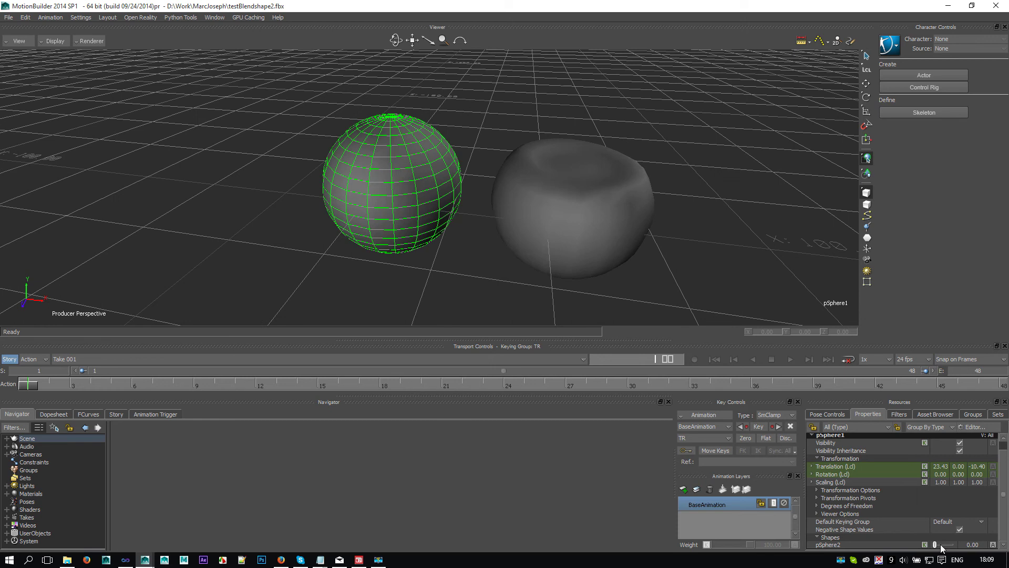
{"action": "left_click_drag", "start_coordinate": [622, 219], "coordinate": [611, 212], "text": "ctrl"}
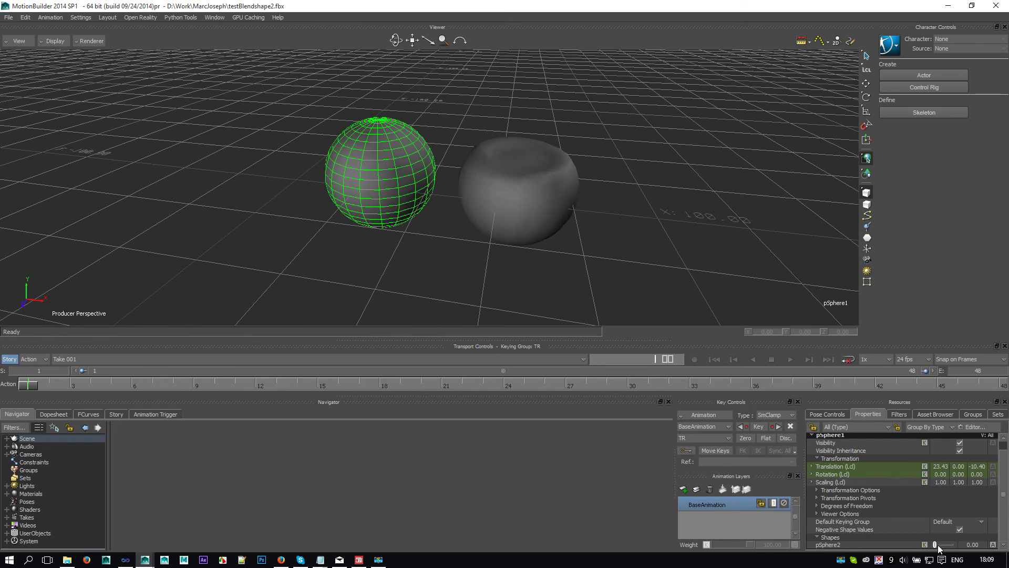
Set the left sphere's pSphere2 shape value to 100, deselect it, and compare its shading with the other sphere.
{"action": "left_click_drag", "start_coordinate": [938, 545], "coordinate": [989, 549]}
{"action": "left_click_drag", "start_coordinate": [389, 152], "coordinate": [591, 351]}
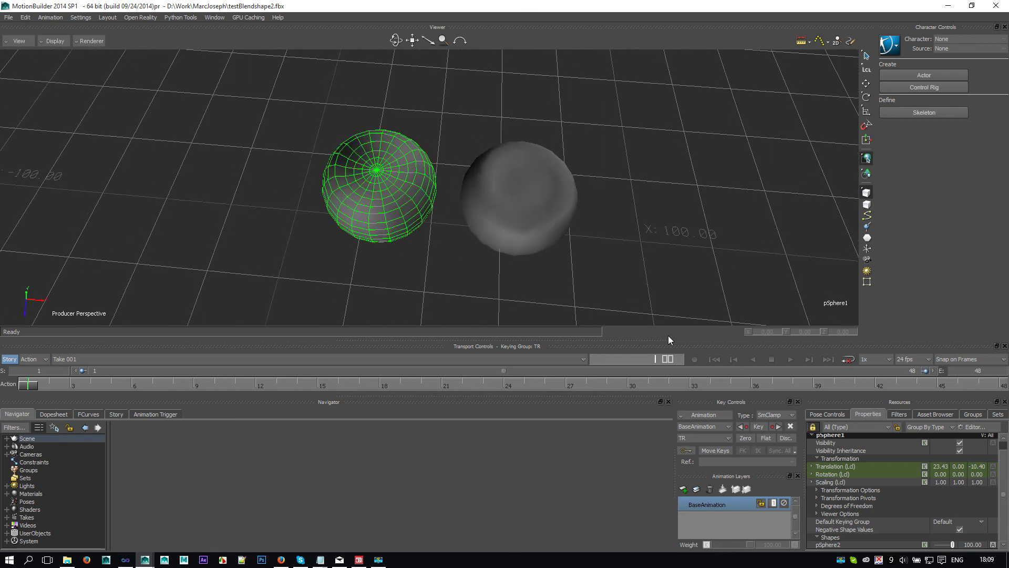
{"action": "left_click_drag", "start_coordinate": [469, 201], "coordinate": [491, 229], "text": "ctrl+shift"}
{"action": "left_click", "coordinate": [447, 111]}
{"action": "left_click_drag", "start_coordinate": [470, 176], "coordinate": [453, 196], "text": "ctrl+shift"}
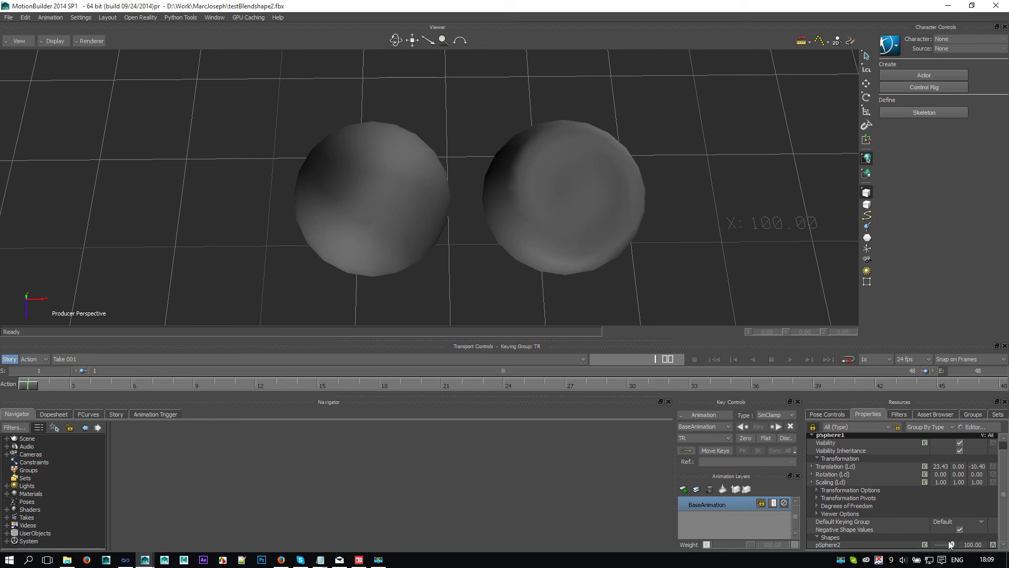
{"action": "mouse_move", "coordinate": [952, 545]}
{"action": "left_mouse_down"}
{"action": "mouse_move", "coordinate": [929, 545]}
{"action": "mouse_move", "coordinate": [970, 548]}
{"action": "left_mouse_up"}
{"action": "left_click_drag", "start_coordinate": [520, 229], "coordinate": [471, 220], "text": "ctrl+shift"}
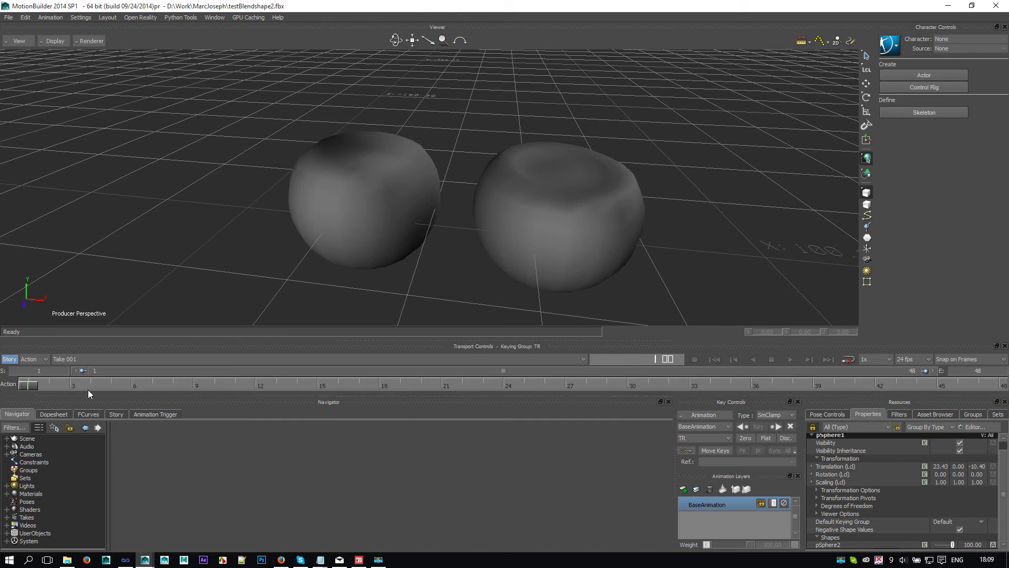
Switch to Notepad and examine the ShapeBlendNormals and ShapeComputeNormals settings in DELL-PC.Application.txt, leaving the file minimized.
{"action": "mouse_move", "coordinate": [321, 560]}
{"action": "left_click", "coordinate": [375, 507]}
{"action": "scroll", "coordinate": [375, 304], "scroll_direction": "up", "scroll_amount": 5}
{"action": "scroll", "coordinate": [166, 295], "scroll_direction": "down", "scroll_amount": 8}
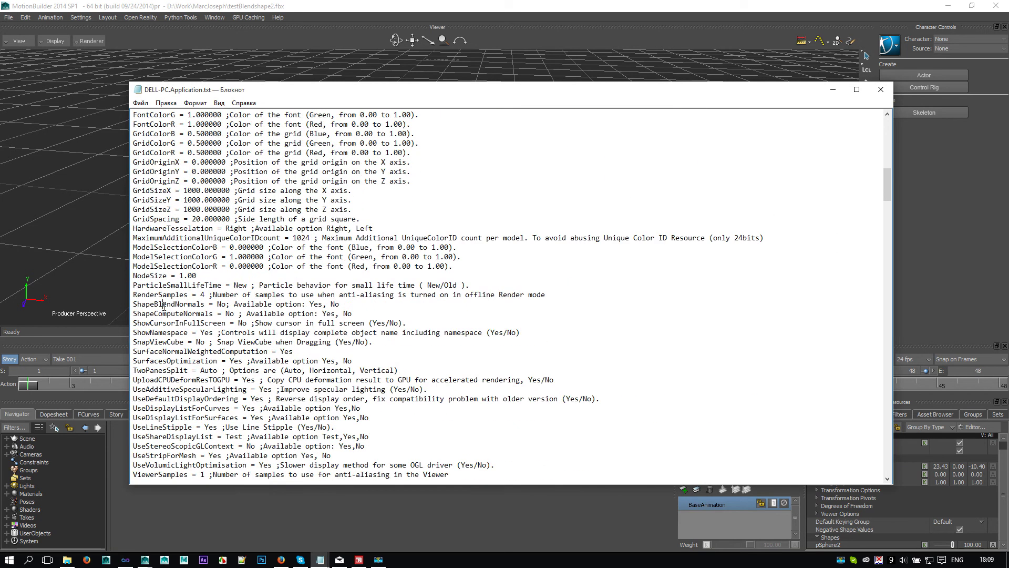
{"action": "double_click", "coordinate": [167, 304]}
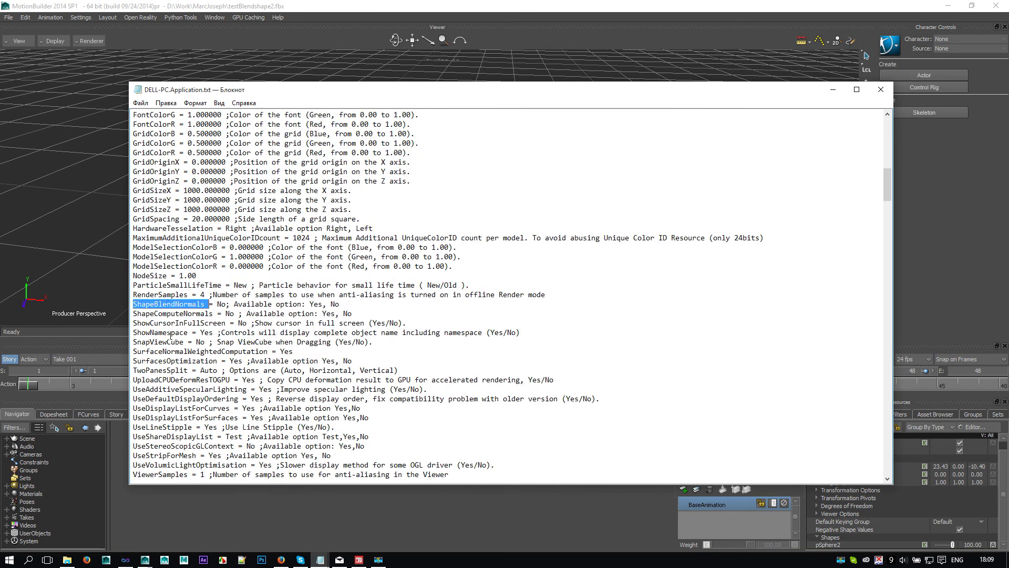
{"action": "double_click", "coordinate": [176, 314]}
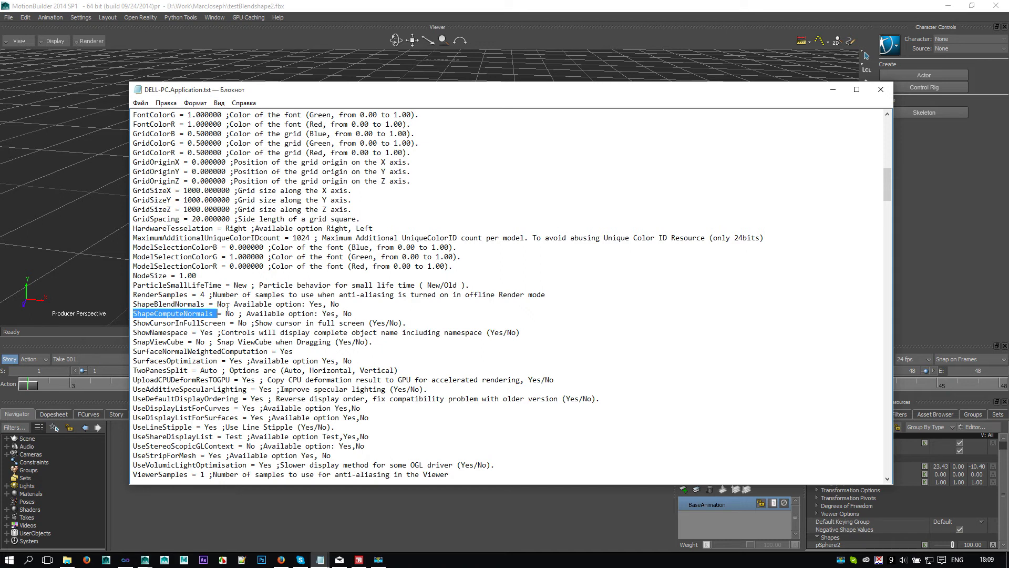
{"action": "left_click", "coordinate": [832, 89]}
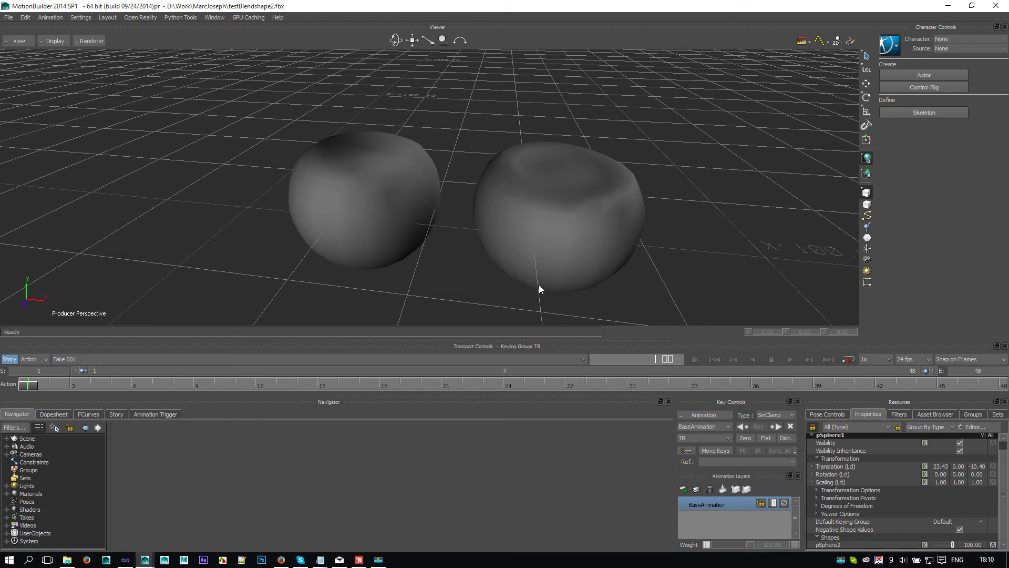
Check the scene's performance in the Profiling Center, close it, and expand the UserObjects category in the scene tree.
{"action": "left_click", "coordinate": [215, 18]}
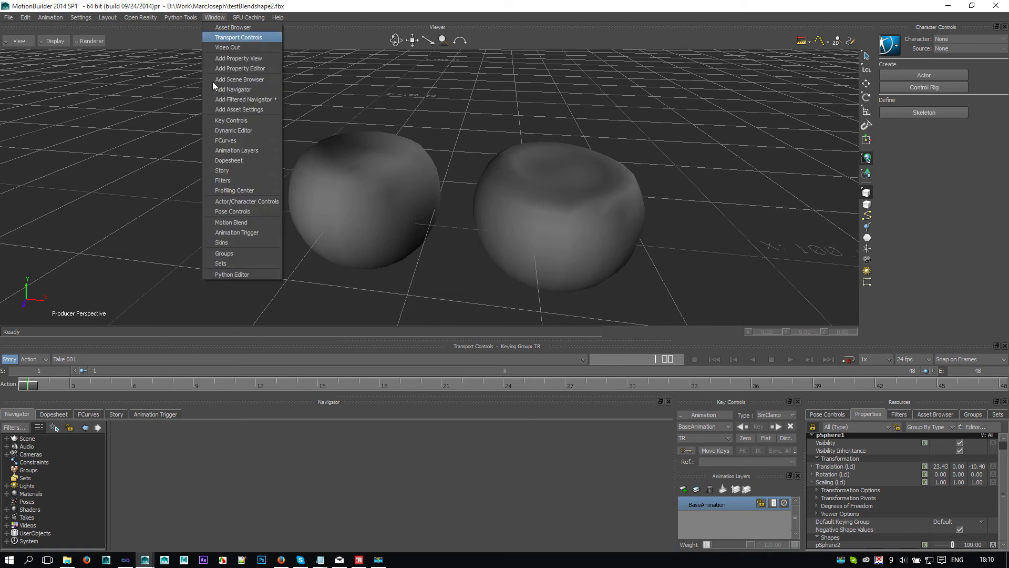
{"action": "left_click", "coordinate": [218, 189]}
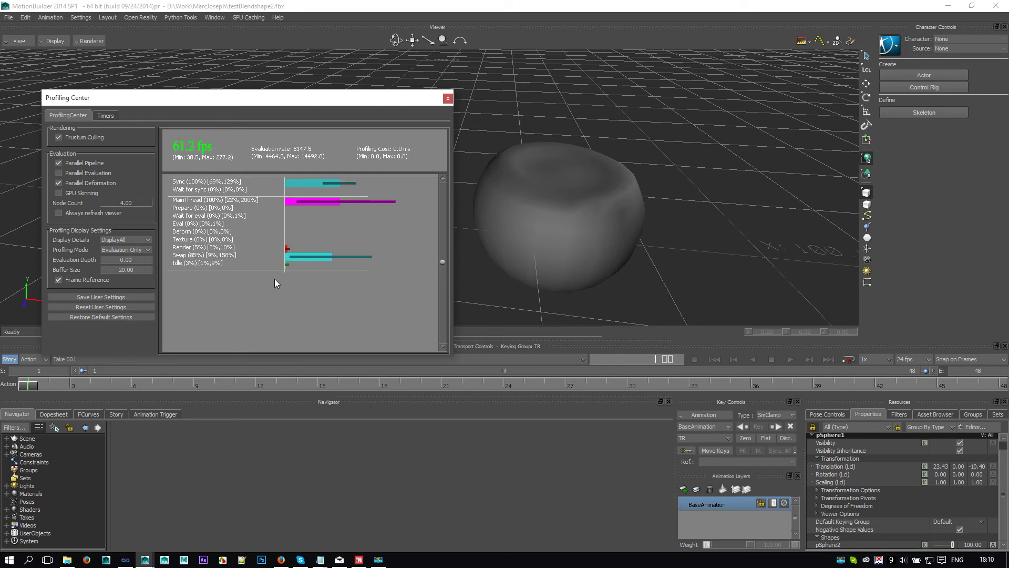
{"action": "left_click", "coordinate": [7, 534]}
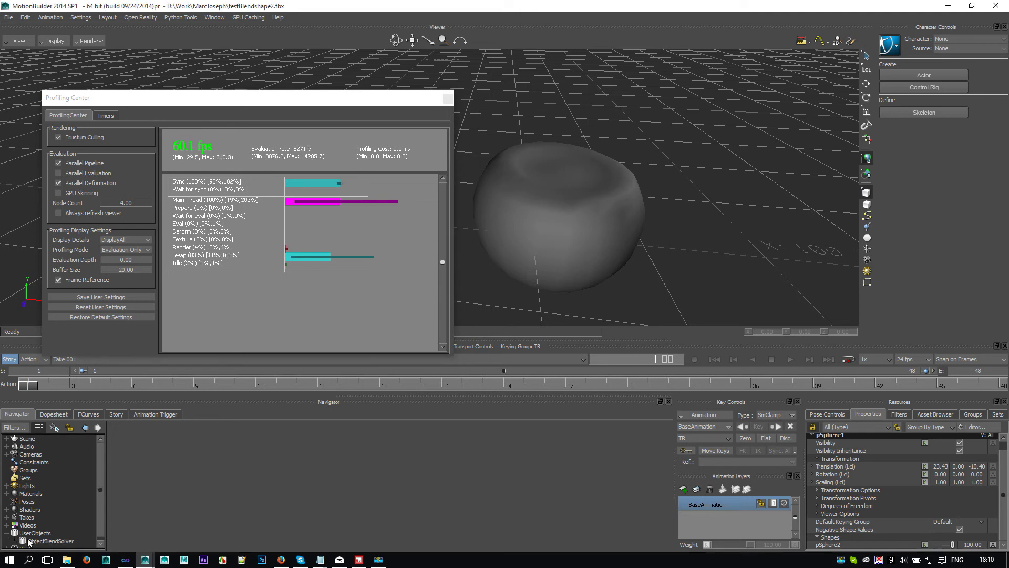
{"action": "left_click", "coordinate": [448, 98]}
Select ObjectBlendSolver, unlock the property view to show its settings, and enable its Test option.
{"action": "scroll", "coordinate": [430, 253], "scroll_direction": "down", "scroll_amount": 5}
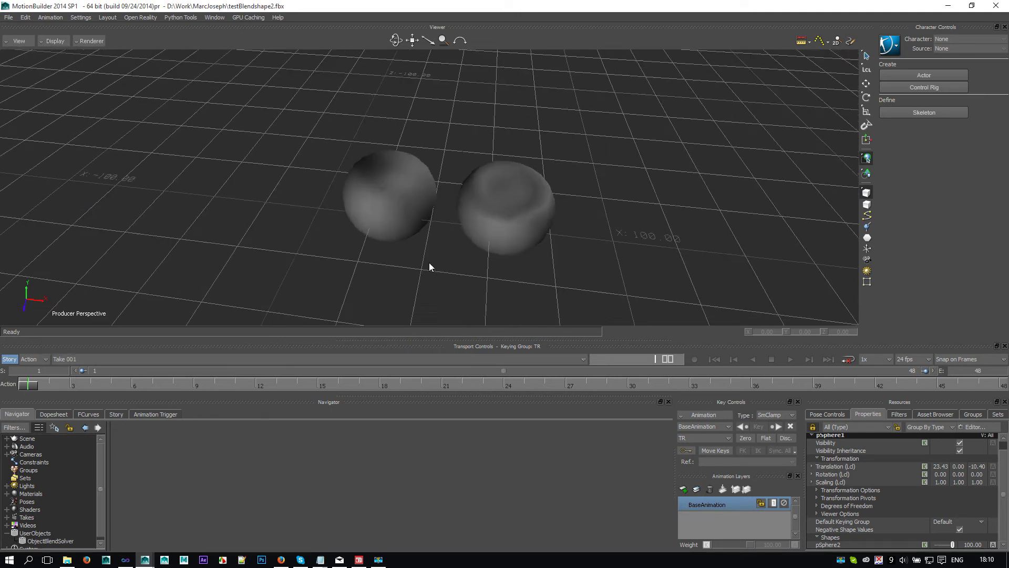
{"action": "left_click", "coordinate": [47, 541]}
{"action": "left_click_drag", "start_coordinate": [455, 232], "coordinate": [450, 232], "text": "shift"}
{"action": "left_click", "coordinate": [812, 427]}
{"action": "left_click_drag", "start_coordinate": [542, 215], "coordinate": [515, 218], "text": "shift"}
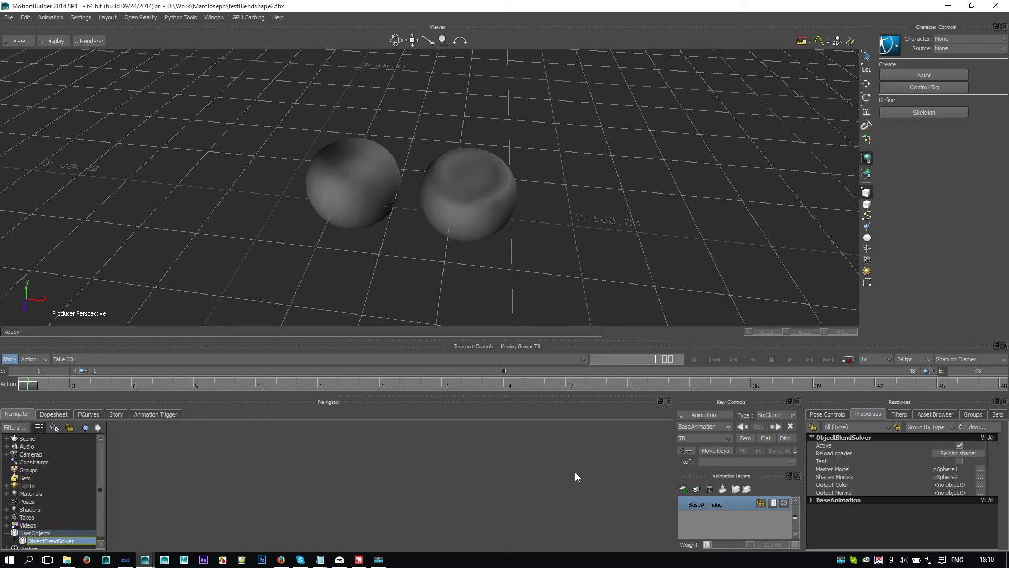
{"action": "left_click", "coordinate": [960, 461]}
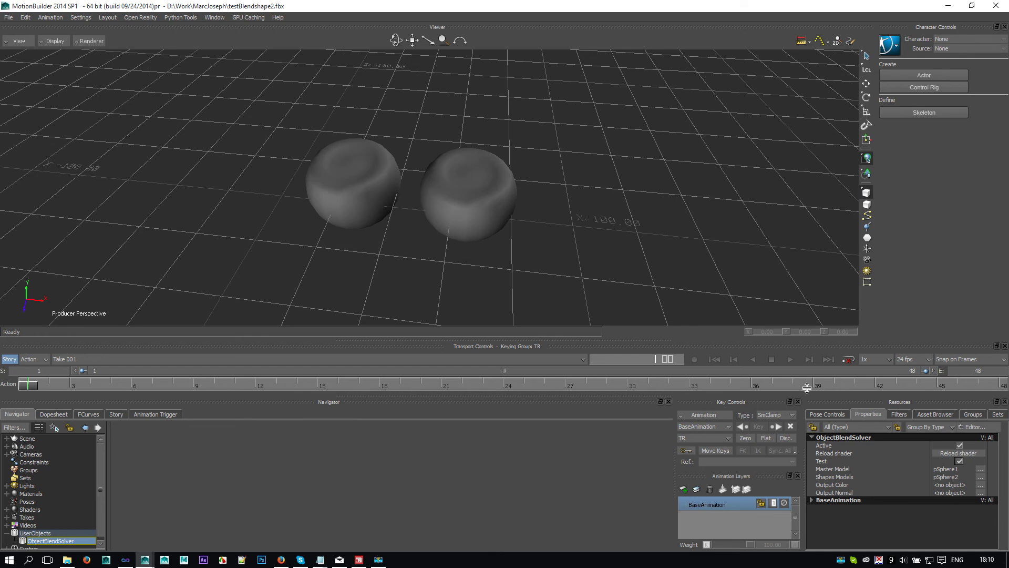
{"action": "left_click_drag", "start_coordinate": [419, 194], "coordinate": [359, 201], "text": "ctrl+shift"}
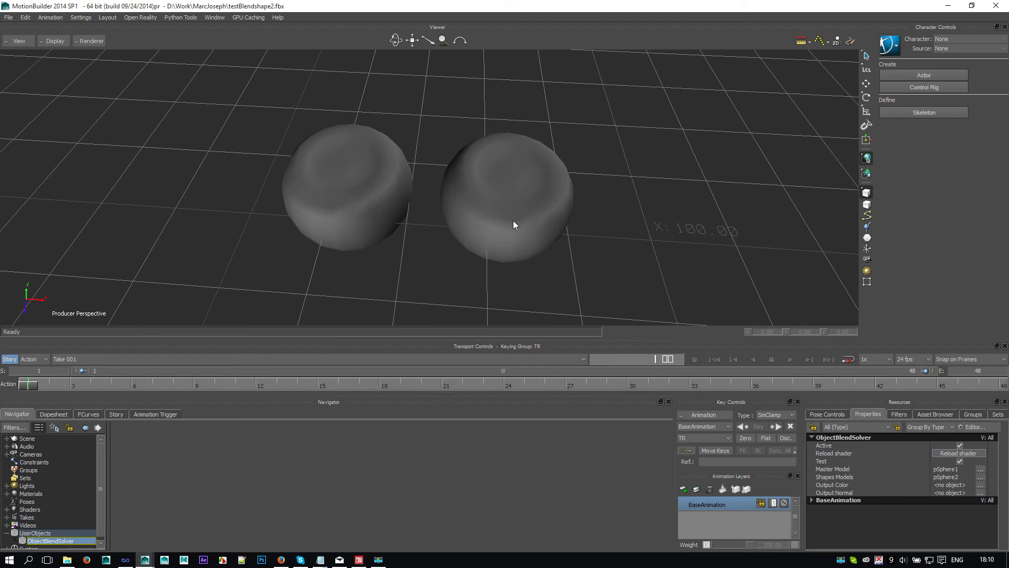
Lock the property view on the left sphere and vary its pSphere2 shape value, ending at 100.
{"action": "left_click", "coordinate": [353, 203]}
{"action": "left_click", "coordinate": [813, 427]}
{"action": "left_click", "coordinate": [685, 229]}
{"action": "scroll", "coordinate": [886, 442], "scroll_direction": "down", "scroll_amount": 1}
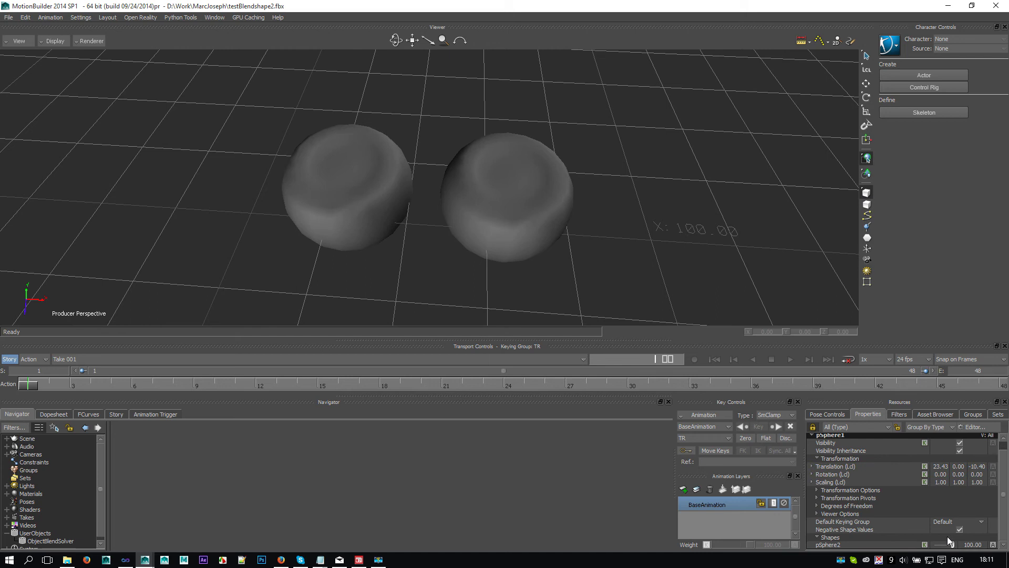
{"action": "mouse_move", "coordinate": [951, 545]}
{"action": "left_mouse_down"}
{"action": "mouse_move", "coordinate": [928, 543]}
{"action": "mouse_move", "coordinate": [962, 544]}
{"action": "left_mouse_up"}
{"action": "mouse_move", "coordinate": [534, 225]}
{"action": "left_mouse_down", "text": "ctrl+shift"}
{"action": "mouse_move", "coordinate": [371, 86]}
{"action": "mouse_move", "coordinate": [516, 222]}
{"action": "left_mouse_up", "text": "ctrl+shift"}
{"action": "mouse_move", "coordinate": [952, 544]}
{"action": "left_mouse_down"}
{"action": "mouse_move", "coordinate": [931, 544]}
{"action": "mouse_move", "coordinate": [964, 544]}
{"action": "mouse_move", "coordinate": [931, 539]}
{"action": "mouse_move", "coordinate": [965, 543]}
{"action": "left_mouse_up"}
{"action": "left_click_drag", "start_coordinate": [522, 159], "coordinate": [427, 203], "text": "ctrl+shift"}
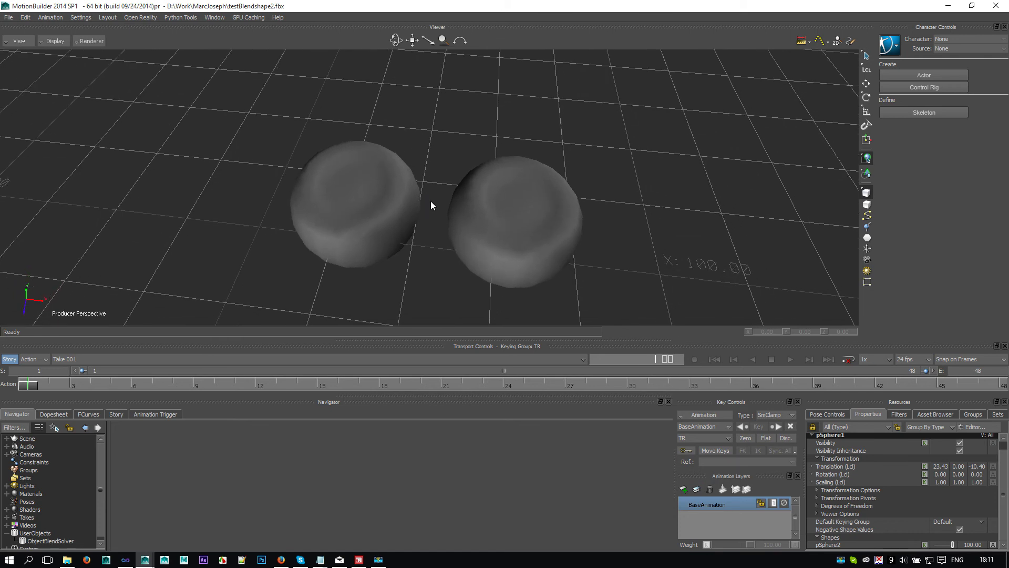
{"action": "left_click_drag", "start_coordinate": [433, 207], "coordinate": [240, 42], "text": "ctrl+shift"}
Open the Profiling Center and examine the frame rate with the left sphere selected and deselected.
{"action": "left_click", "coordinate": [216, 17]}
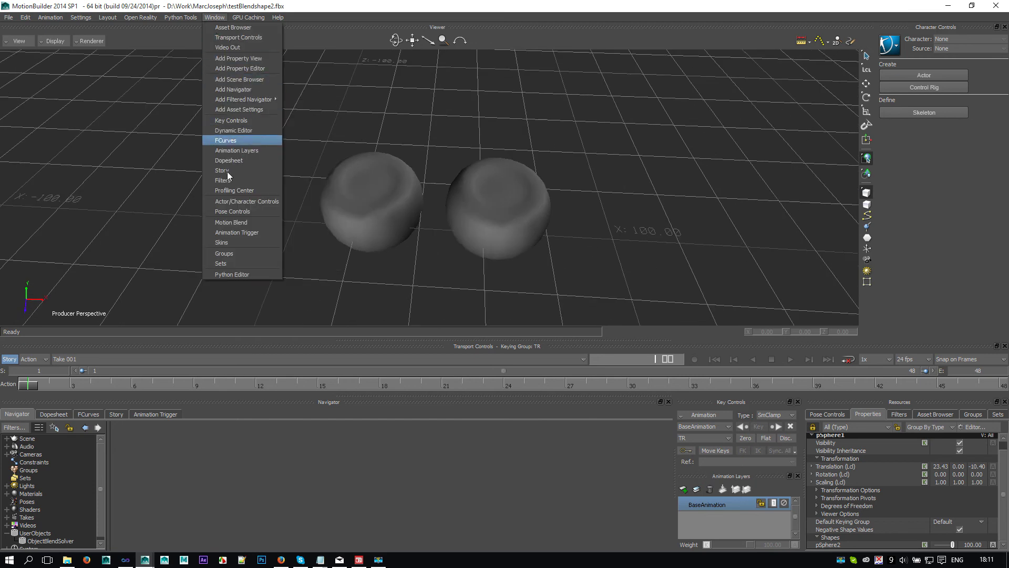
{"action": "left_click", "coordinate": [230, 190]}
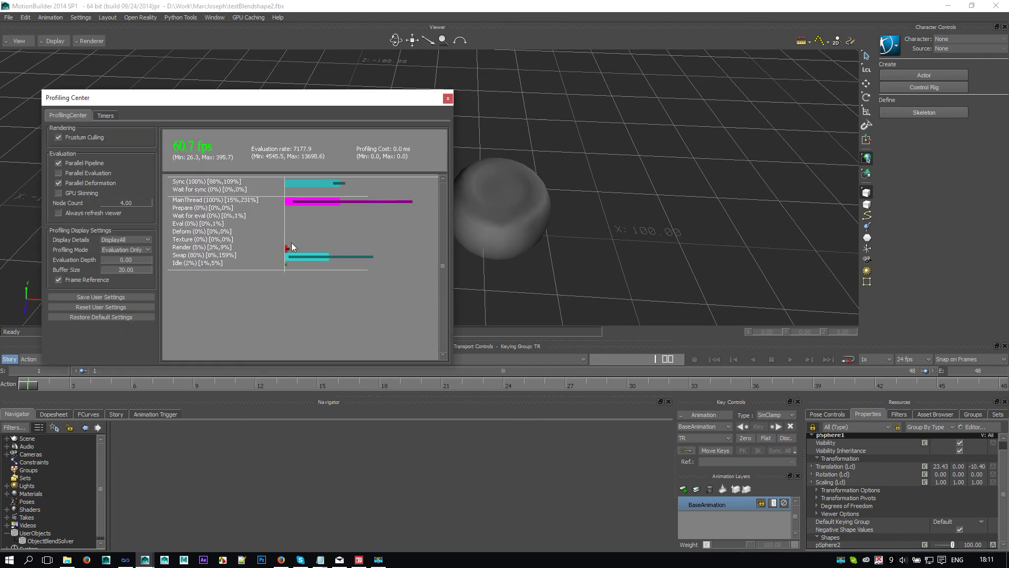
{"action": "left_click_drag", "start_coordinate": [508, 246], "coordinate": [576, 254], "text": "ctrl+shift"}
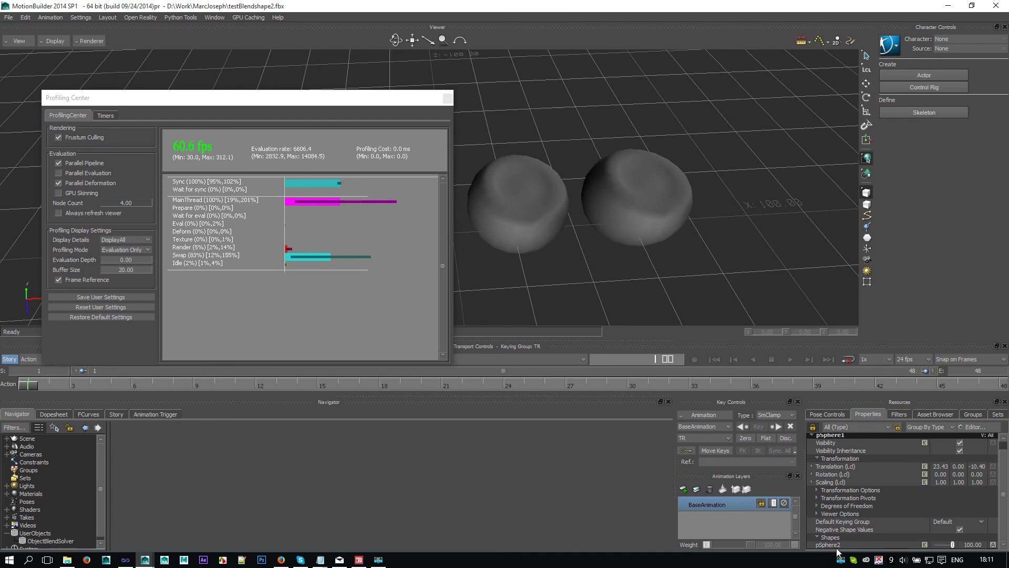
{"action": "left_click", "coordinate": [49, 541]}
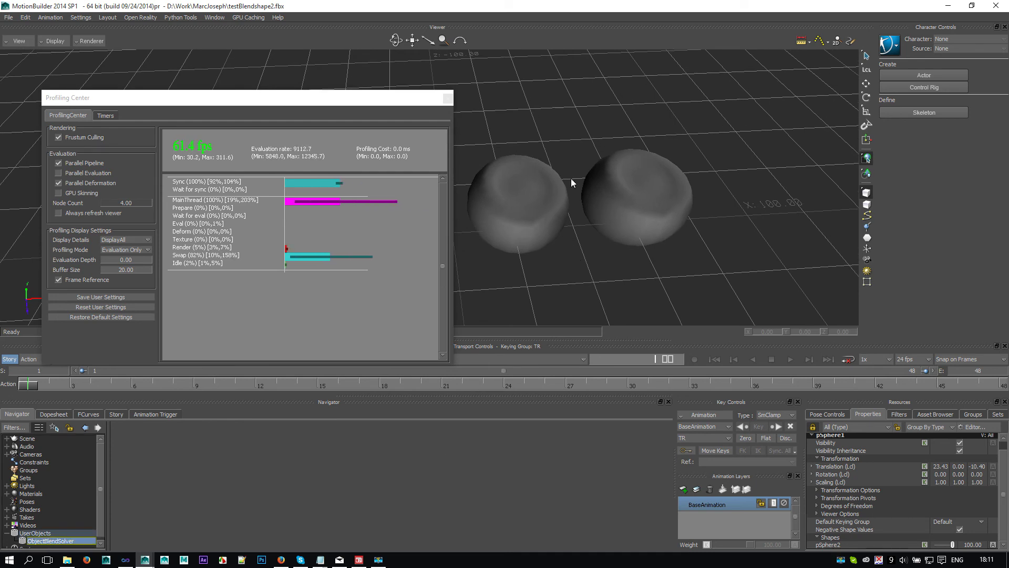
{"action": "left_click", "coordinate": [550, 206]}
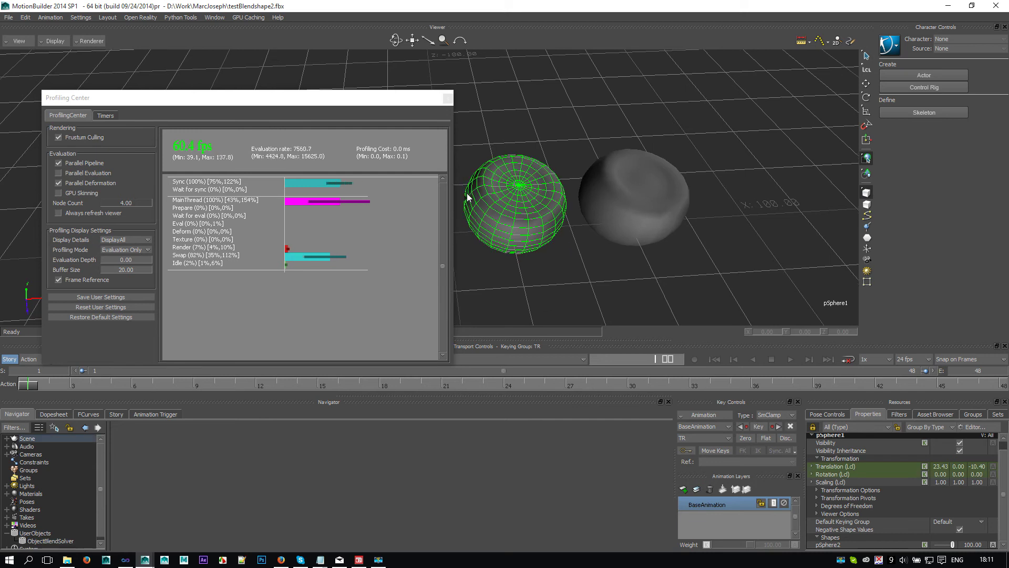
{"action": "left_click", "coordinate": [213, 74]}
Open the recent file test_face.fbx without saving the changes to the current scene.
{"action": "left_click", "coordinate": [9, 18]}
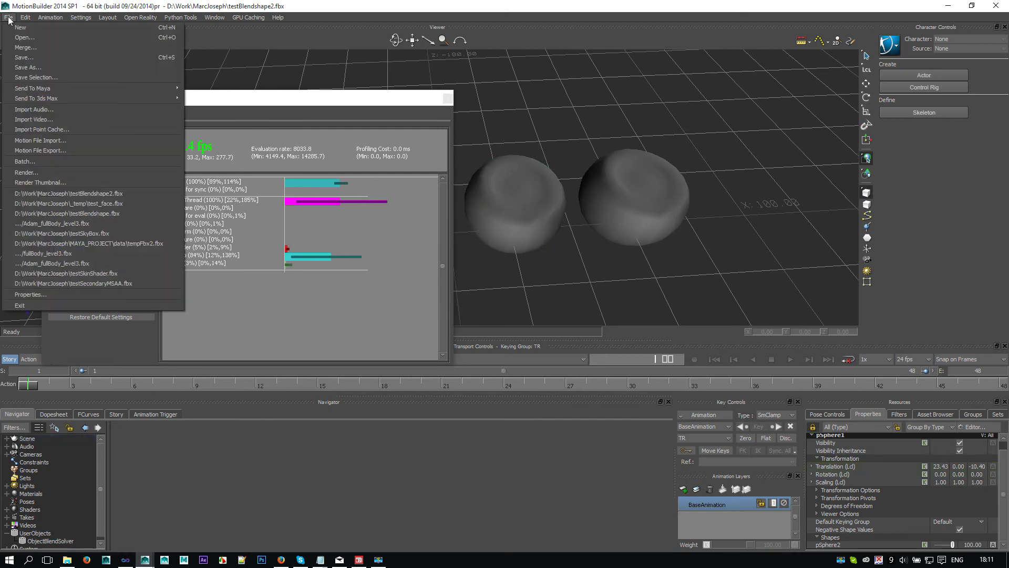
{"action": "left_click", "coordinate": [63, 204]}
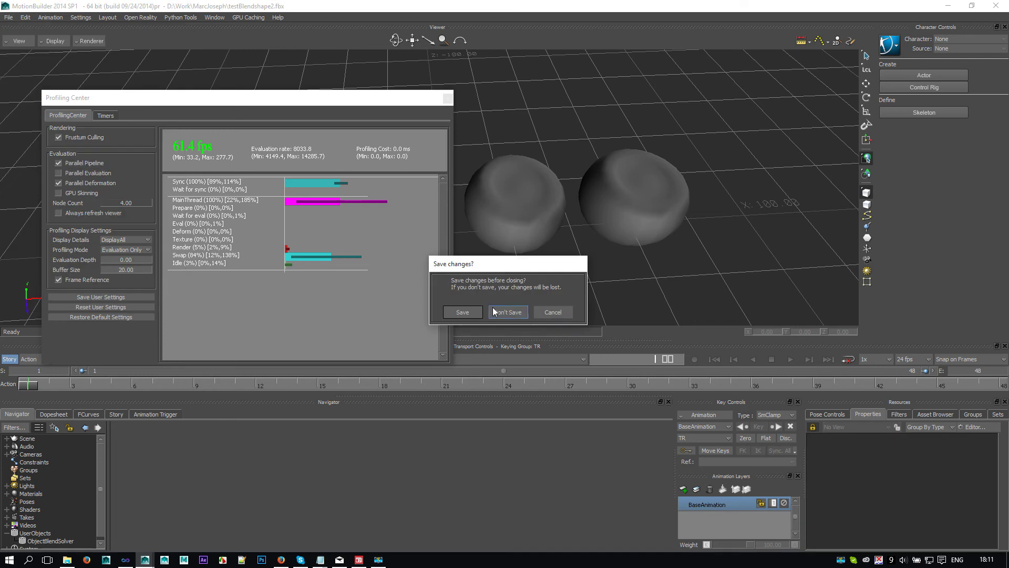
{"action": "left_click", "coordinate": [494, 312]}
{"action": "left_click", "coordinate": [304, 513]}
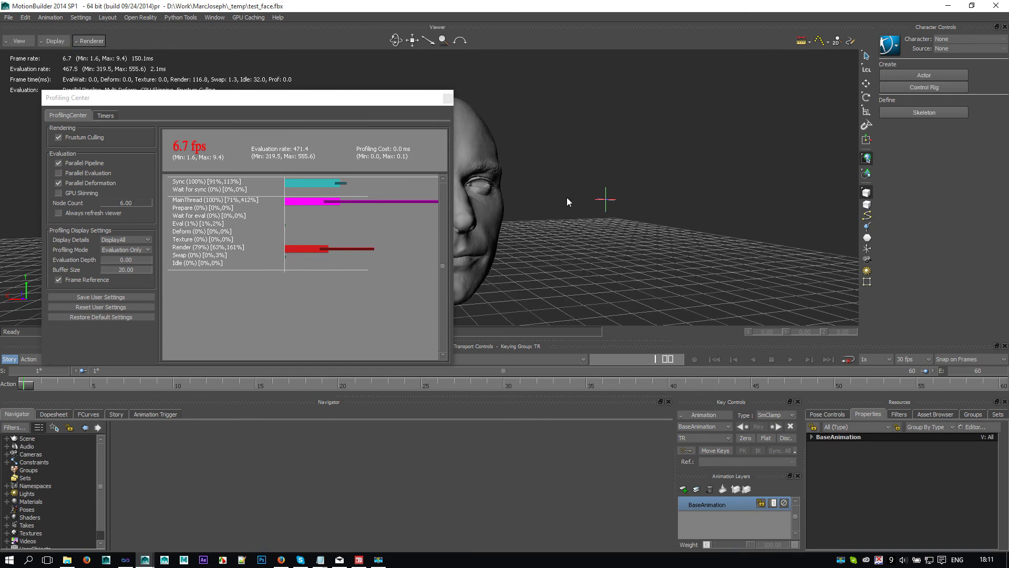
Select the face mesh, inspect its polygon and vertex counts in the Navigator, and deselect it.
{"action": "left_click_drag", "start_coordinate": [565, 210], "coordinate": [598, 251], "text": "shift"}
{"action": "scroll", "coordinate": [631, 229], "scroll_direction": "up", "scroll_amount": 4}
{"action": "left_click", "coordinate": [611, 235]}
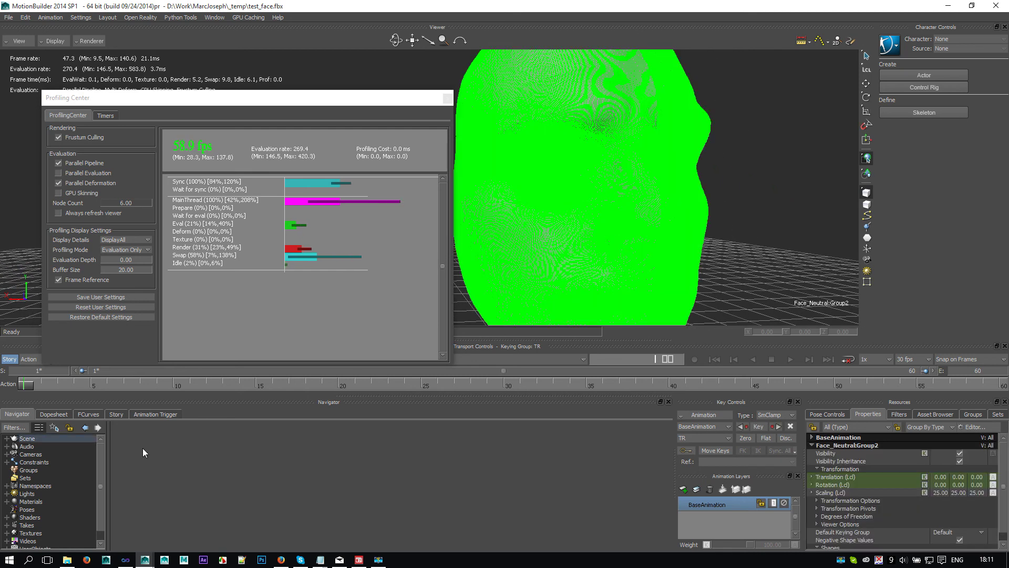
{"action": "left_click", "coordinate": [39, 428]}
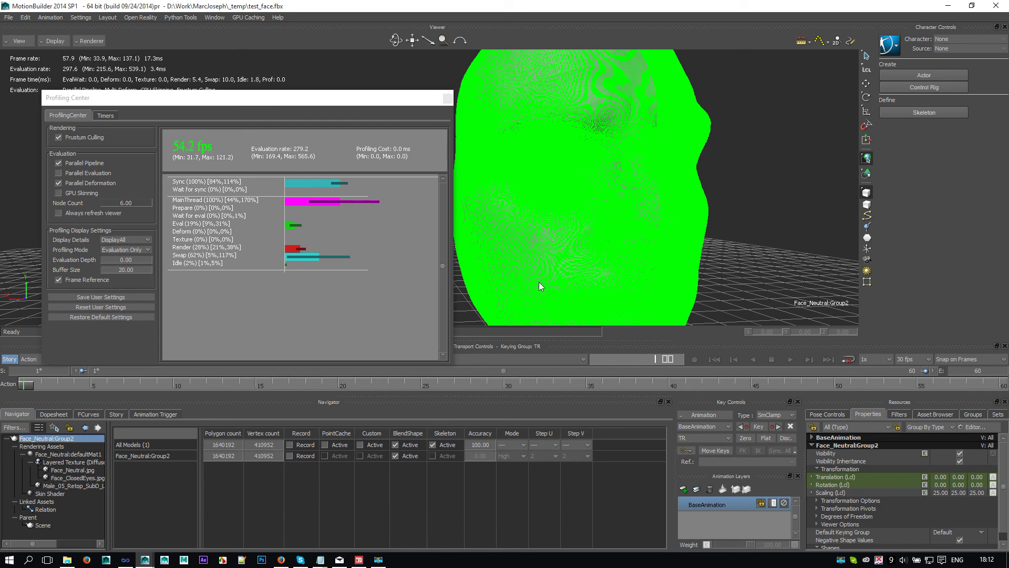
{"action": "scroll", "coordinate": [634, 235], "scroll_direction": "up", "scroll_amount": 3}
{"action": "scroll", "coordinate": [626, 238], "scroll_direction": "down", "scroll_amount": 6}
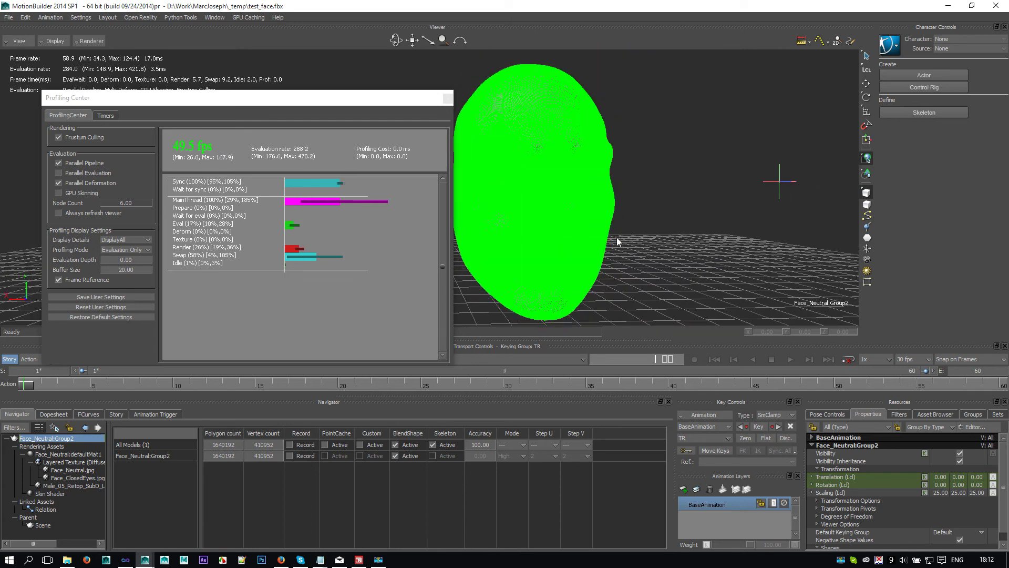
{"action": "left_click", "coordinate": [648, 213]}
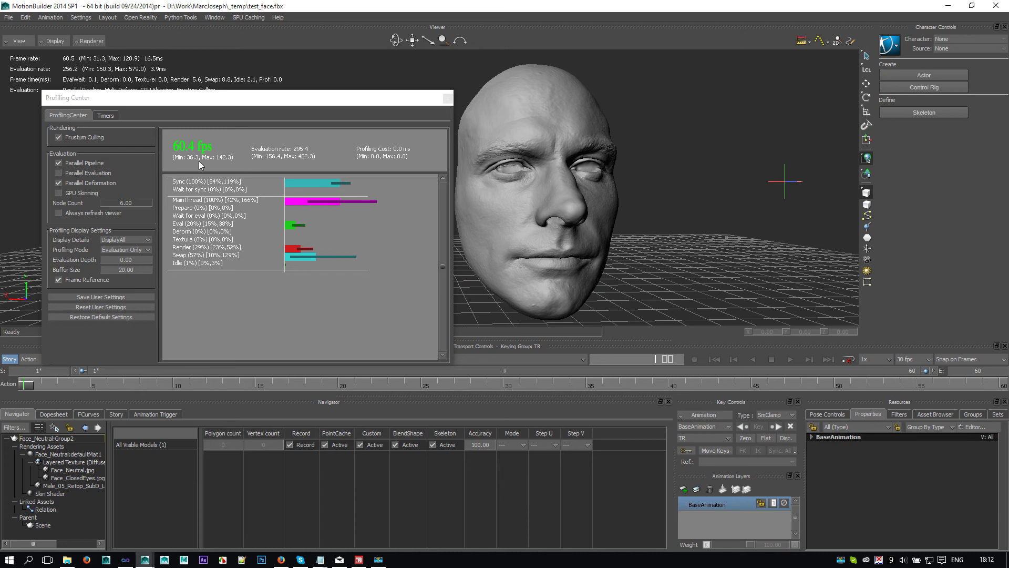
Select the null marker beside the face and vary its Number property, ending at 100, while examining the closed eyelid.
{"action": "mouse_move", "coordinate": [541, 201]}
{"action": "left_mouse_down", "text": "ctrl+shift"}
{"action": "mouse_move", "coordinate": [533, 207]}
{"action": "mouse_move", "coordinate": [569, 233]}
{"action": "left_mouse_up", "text": "ctrl+shift"}
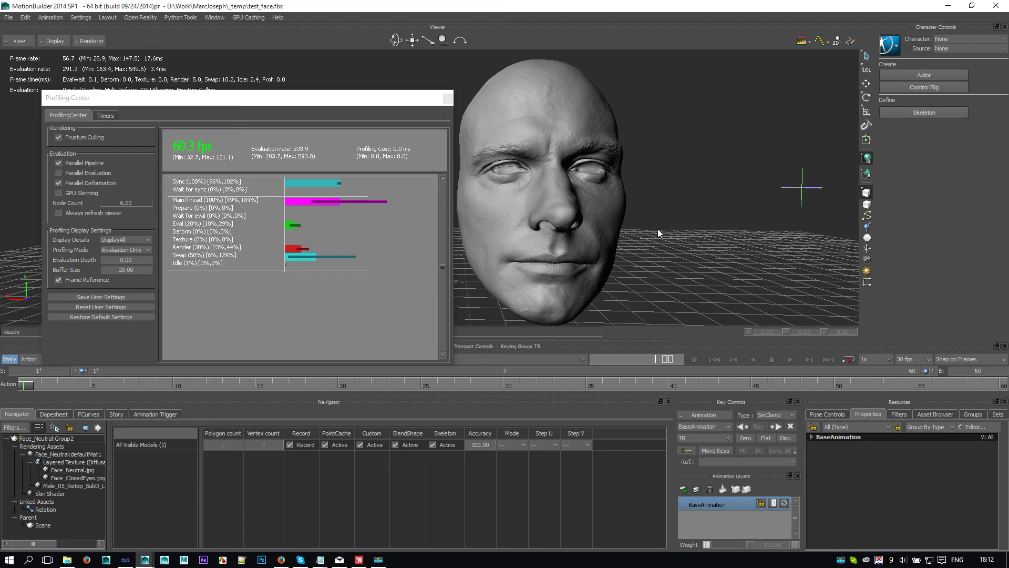
{"action": "left_click_drag", "start_coordinate": [808, 243], "coordinate": [793, 269]}
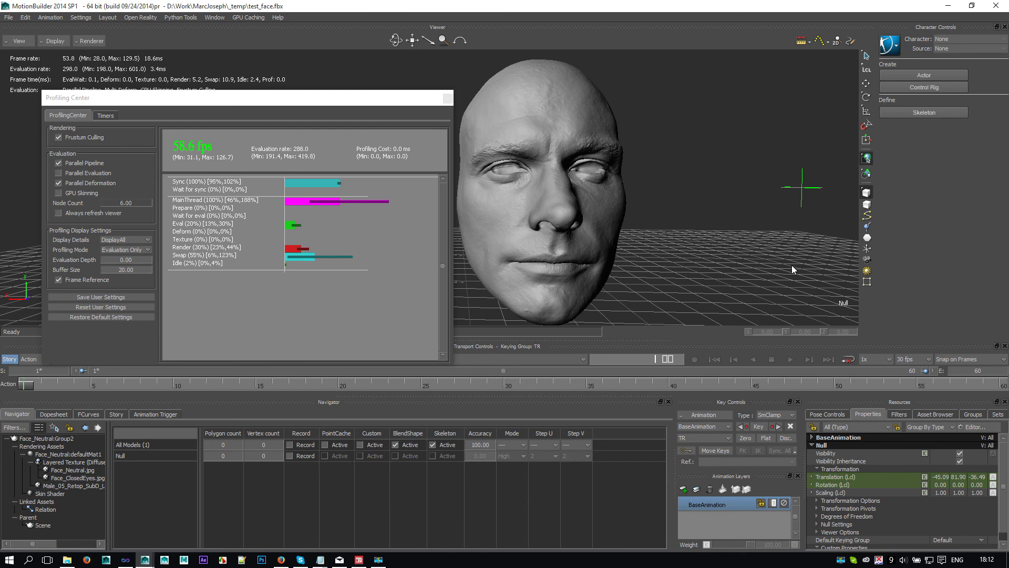
{"action": "scroll", "coordinate": [831, 461], "scroll_direction": "down", "scroll_amount": 1}
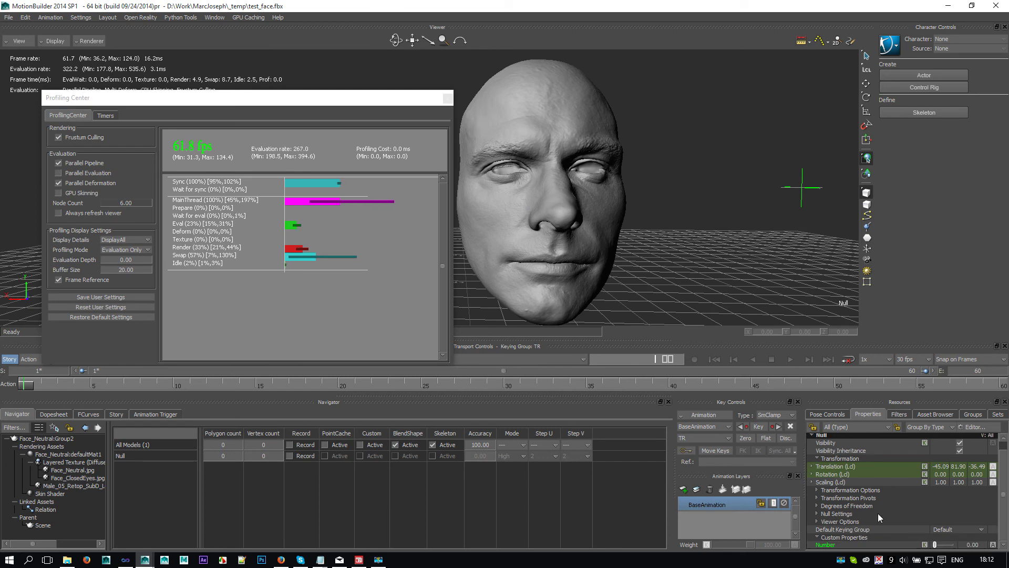
{"action": "middle_click_drag", "start_coordinate": [531, 213], "coordinate": [508, 216]}
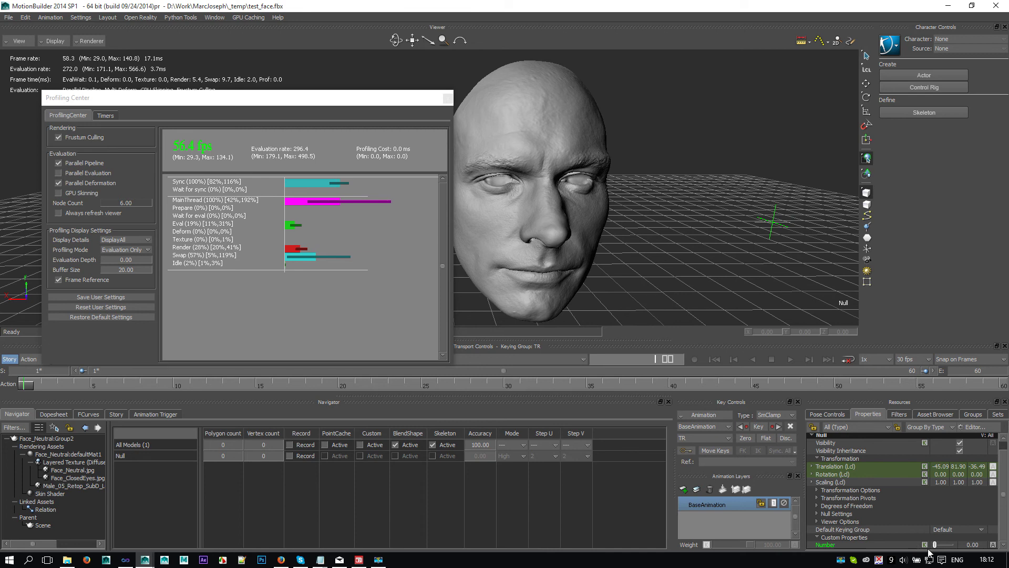
{"action": "left_click_drag", "start_coordinate": [935, 546], "coordinate": [961, 549]}
{"action": "scroll", "coordinate": [516, 200], "scroll_direction": "up", "scroll_amount": 10}
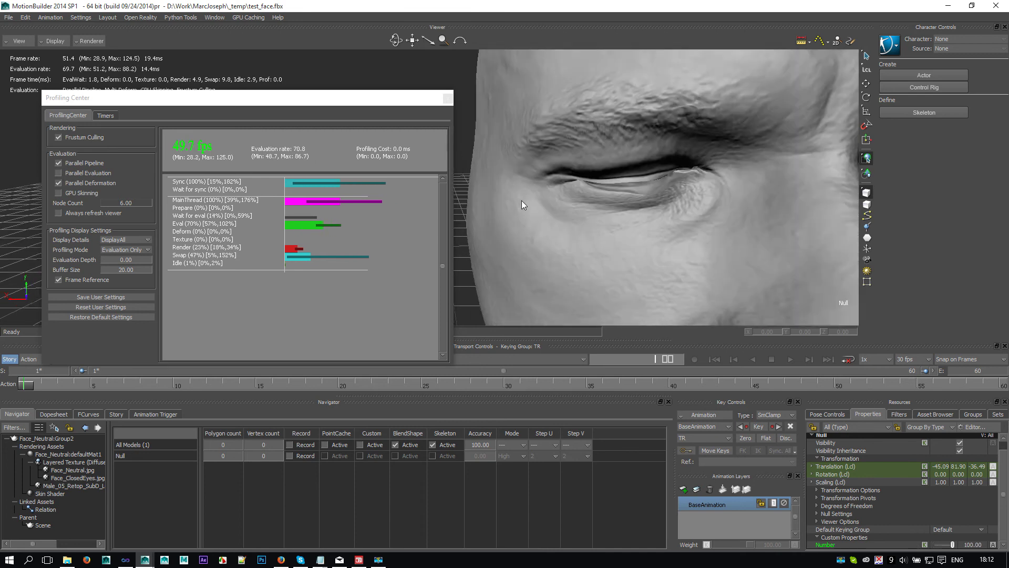
{"action": "middle_click_drag", "start_coordinate": [576, 209], "coordinate": [560, 193]}
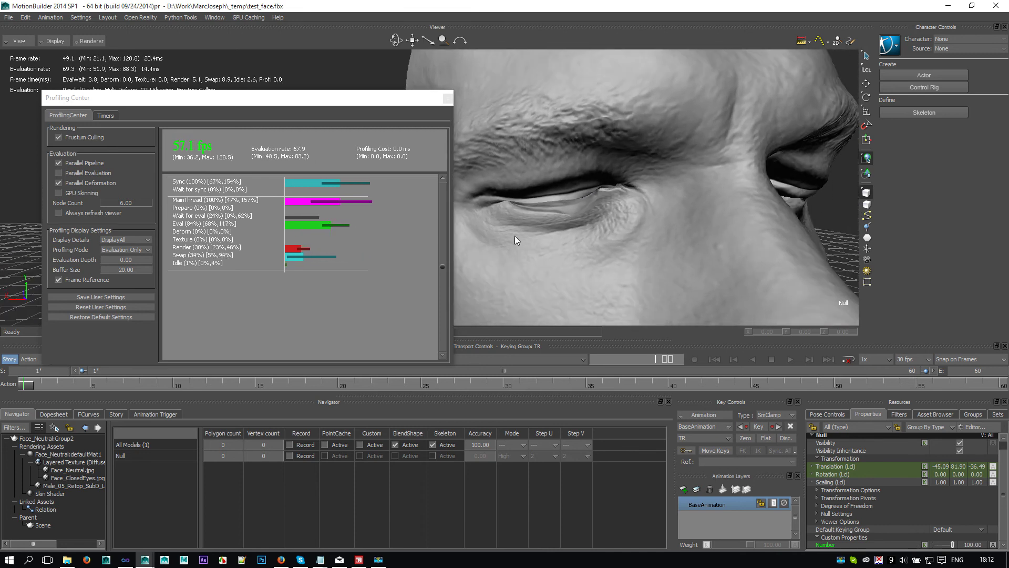
{"action": "mouse_move", "coordinate": [579, 228]}
{"action": "middle_mouse_down"}
{"action": "mouse_move", "coordinate": [633, 231]}
{"action": "mouse_move", "coordinate": [614, 222]}
{"action": "mouse_move", "coordinate": [610, 182]}
{"action": "mouse_move", "coordinate": [633, 205]}
{"action": "mouse_move", "coordinate": [617, 219]}
{"action": "mouse_move", "coordinate": [645, 225]}
{"action": "mouse_move", "coordinate": [614, 231]}
{"action": "mouse_move", "coordinate": [591, 219]}
{"action": "mouse_move", "coordinate": [614, 219]}
{"action": "mouse_move", "coordinate": [507, 195]}
{"action": "middle_mouse_up"}
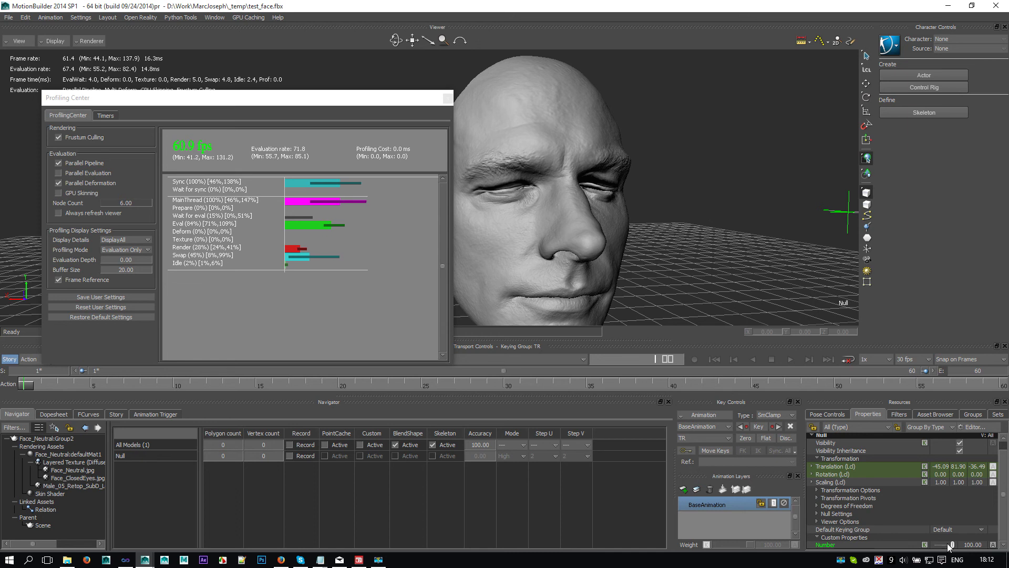
{"action": "mouse_move", "coordinate": [947, 548]}
{"action": "left_mouse_down"}
{"action": "mouse_move", "coordinate": [935, 542]}
{"action": "mouse_move", "coordinate": [963, 536]}
{"action": "mouse_move", "coordinate": [929, 534]}
{"action": "mouse_move", "coordinate": [962, 534]}
{"action": "mouse_move", "coordinate": [933, 534]}
{"action": "left_mouse_up"}
{"action": "left_click_drag", "start_coordinate": [540, 197], "coordinate": [559, 207], "text": "ctrl+shift"}
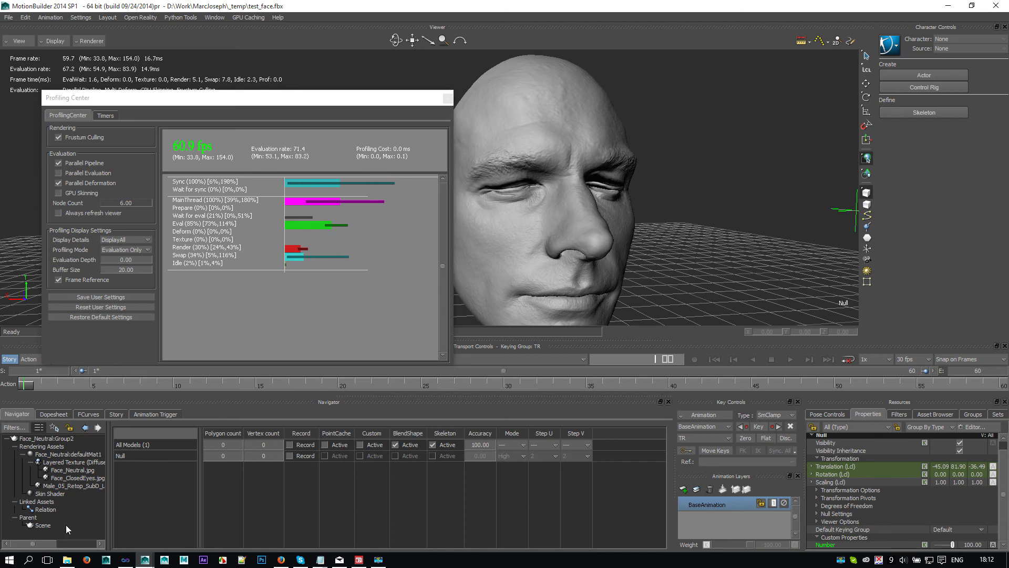
Select ObjectBlendSolver under UserObjects in the scene hierarchy and make it active.
{"action": "left_click", "coordinate": [35, 427]}
{"action": "scroll", "coordinate": [53, 494], "scroll_direction": "down", "scroll_amount": 1}
{"action": "left_click", "coordinate": [7, 537]}
{"action": "left_click", "coordinate": [49, 545]}
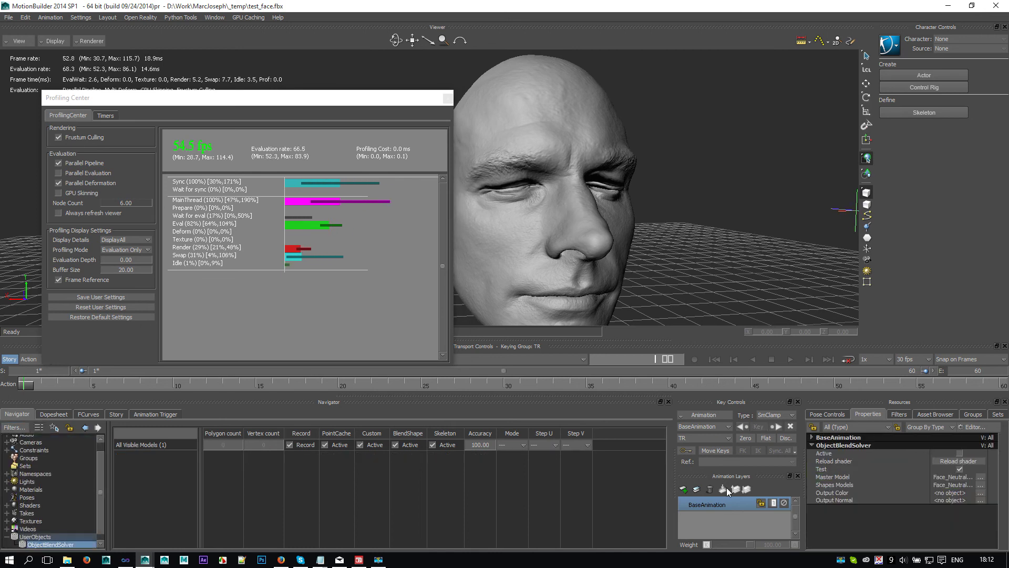
{"action": "left_click", "coordinate": [960, 453]}
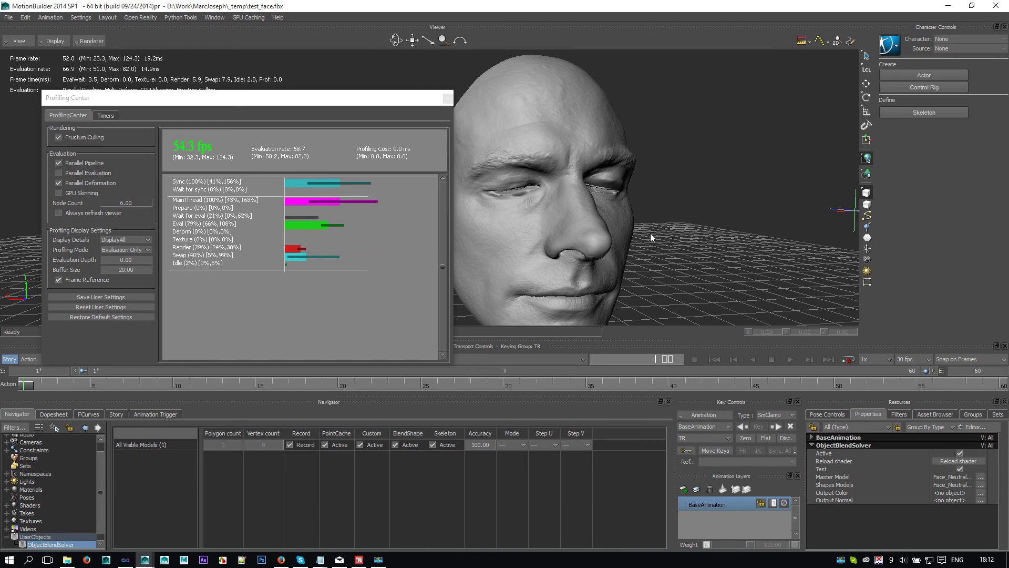
Reselect the null marker, examine the solved eyelid up close, and vary its Number property, ending at 0.
{"action": "left_click", "coordinate": [841, 210]}
{"action": "scroll", "coordinate": [541, 220], "scroll_direction": "up", "scroll_amount": 4}
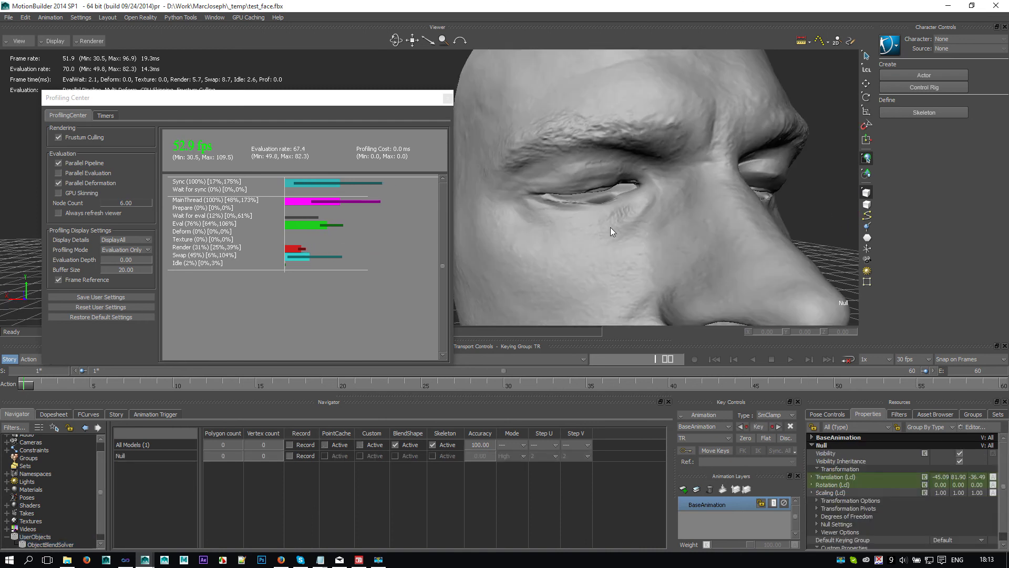
{"action": "scroll", "coordinate": [611, 228], "scroll_direction": "up", "scroll_amount": 2}
{"action": "left_click_drag", "start_coordinate": [614, 230], "coordinate": [664, 234], "text": "ctrl+shift"}
{"action": "scroll", "coordinate": [919, 516], "scroll_direction": "down", "scroll_amount": 1}
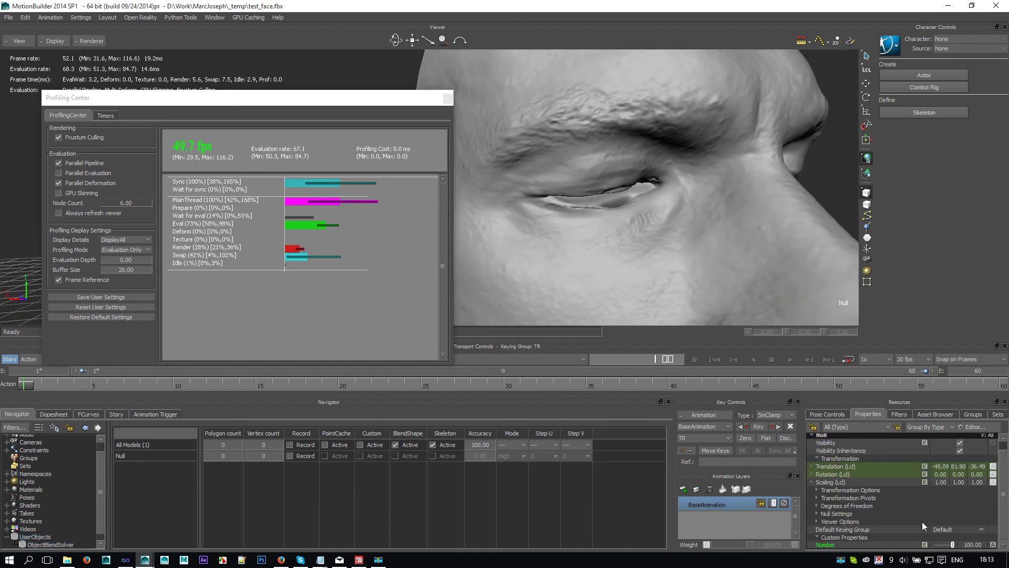
{"action": "mouse_move", "coordinate": [952, 545]}
{"action": "left_mouse_down"}
{"action": "mouse_move", "coordinate": [934, 543]}
{"action": "mouse_move", "coordinate": [966, 543]}
{"action": "mouse_move", "coordinate": [930, 537]}
{"action": "mouse_move", "coordinate": [959, 533]}
{"action": "left_mouse_up"}
{"action": "left_click_drag", "start_coordinate": [953, 548], "coordinate": [935, 547]}
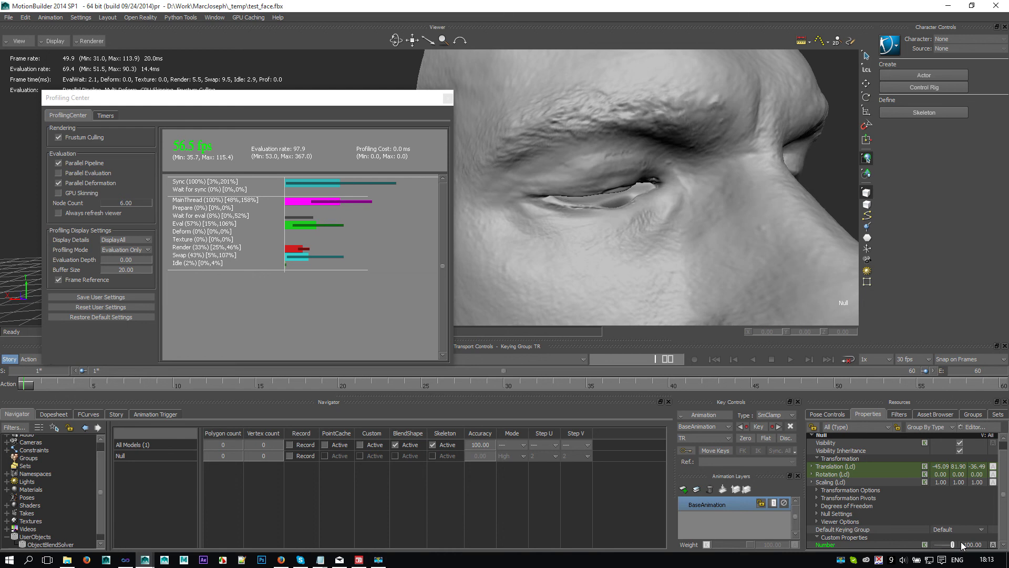
Deselect the null marker and display the face with its textures in the viewer.
{"action": "left_click_drag", "start_coordinate": [701, 205], "coordinate": [602, 210], "text": "ctrl"}
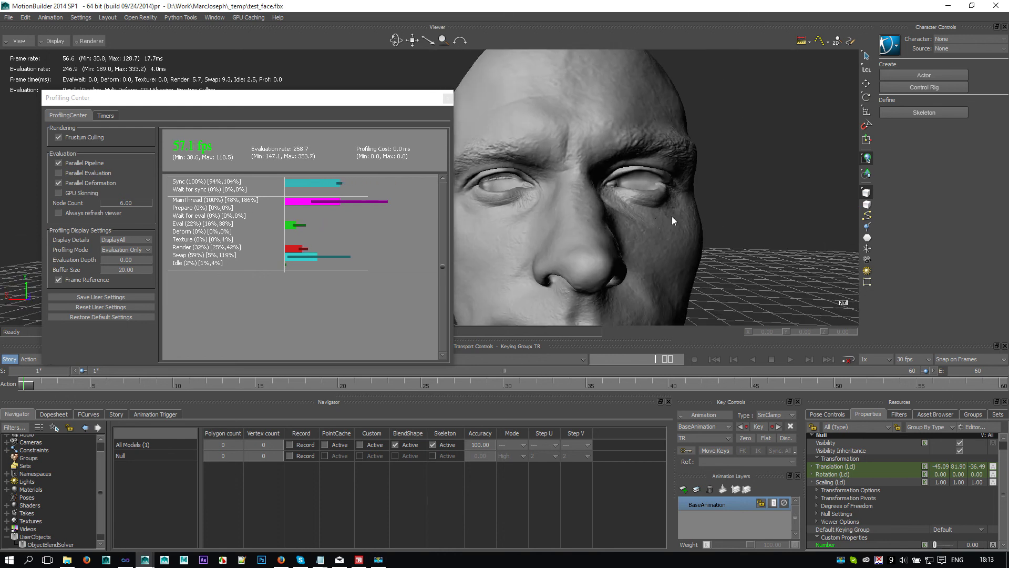
{"action": "mouse_move", "coordinate": [602, 209]}
{"action": "middle_mouse_down"}
{"action": "mouse_move", "coordinate": [611, 213]}
{"action": "mouse_move", "coordinate": [517, 206]}
{"action": "middle_mouse_up"}
{"action": "left_click_drag", "start_coordinate": [559, 214], "coordinate": [581, 213], "text": "ctrl"}
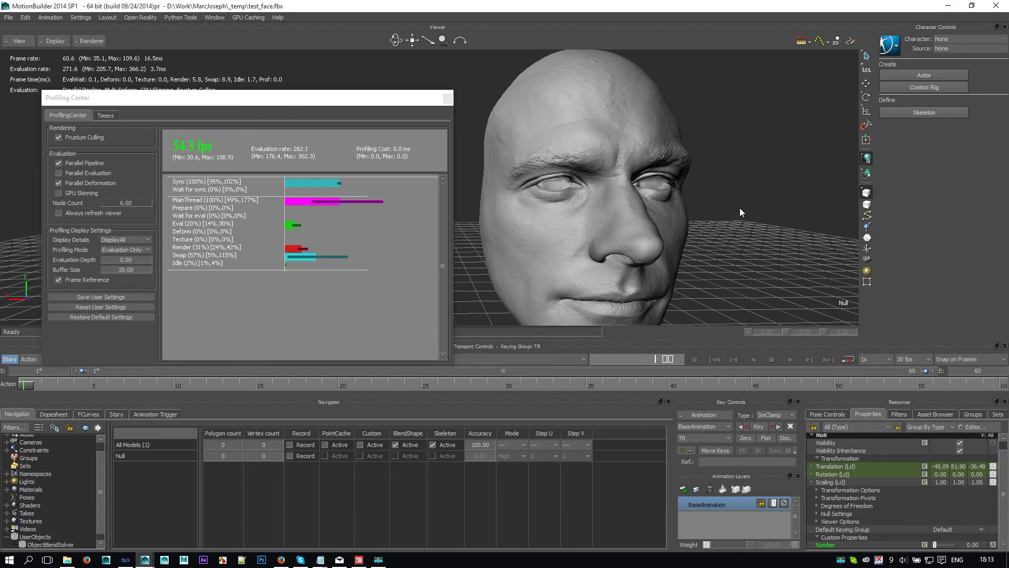
{"action": "middle_click_drag", "start_coordinate": [700, 216], "coordinate": [683, 220]}
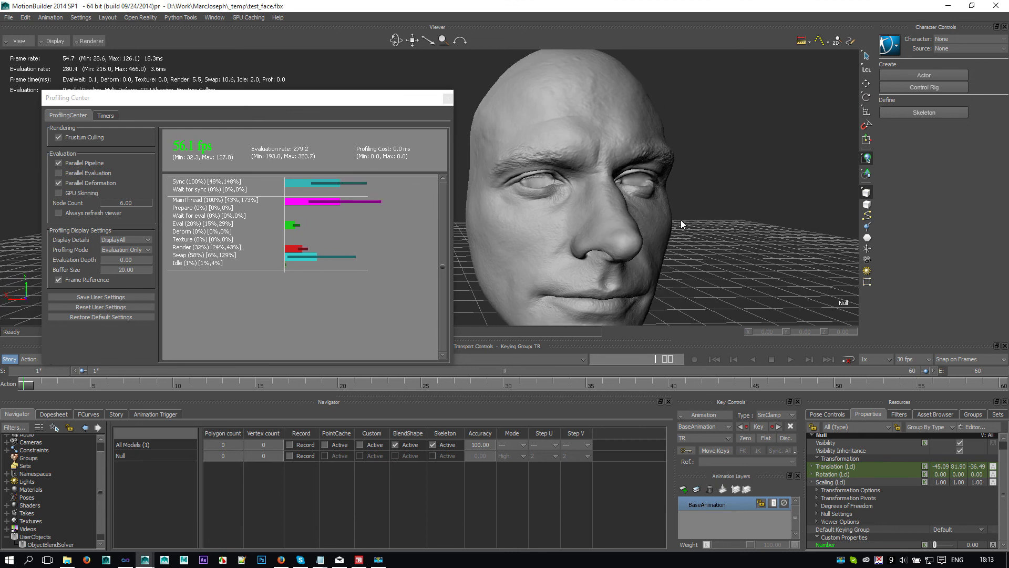
{"action": "left_click_drag", "start_coordinate": [683, 220], "coordinate": [667, 221], "text": "ctrl+shift"}
{"action": "left_click", "coordinate": [757, 222]}
{"action": "key", "text": "6"}
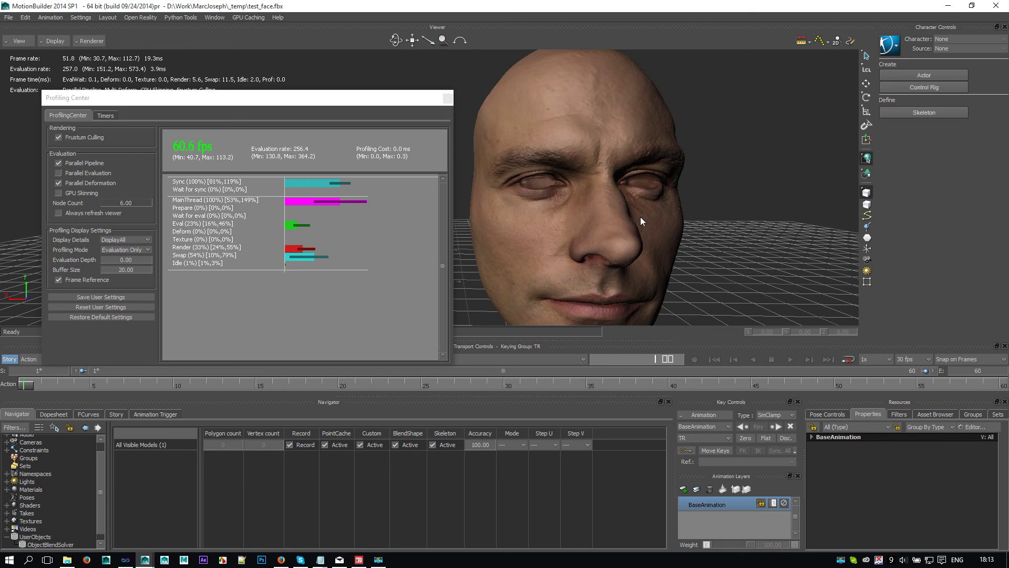
{"action": "middle_click_drag", "start_coordinate": [639, 217], "coordinate": [620, 219]}
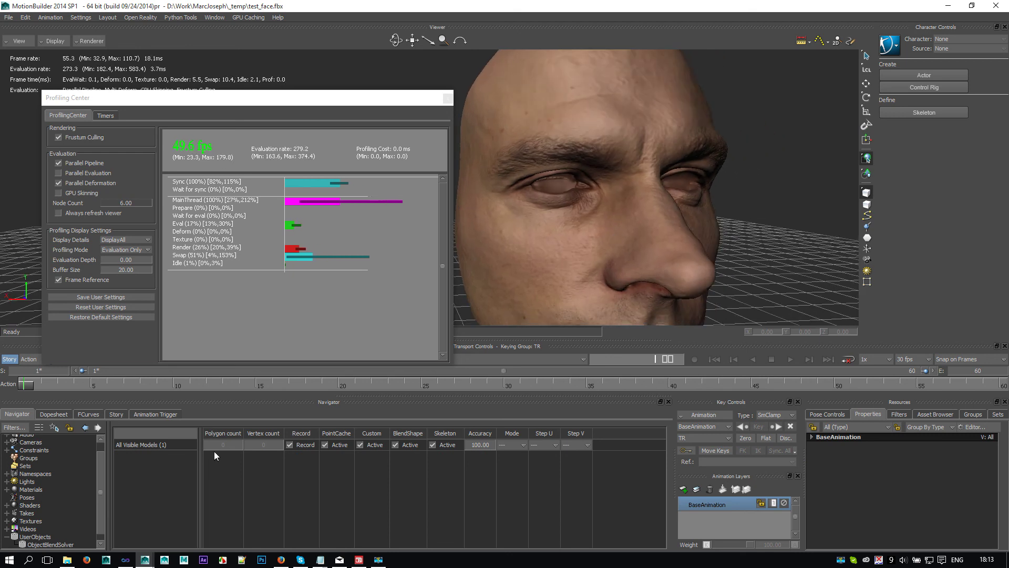
Open the layer settings of the Layered Texture found among the scene's textures.
{"action": "left_click", "coordinate": [6, 521]}
{"action": "scroll", "coordinate": [16, 519], "scroll_direction": "down", "scroll_amount": 1}
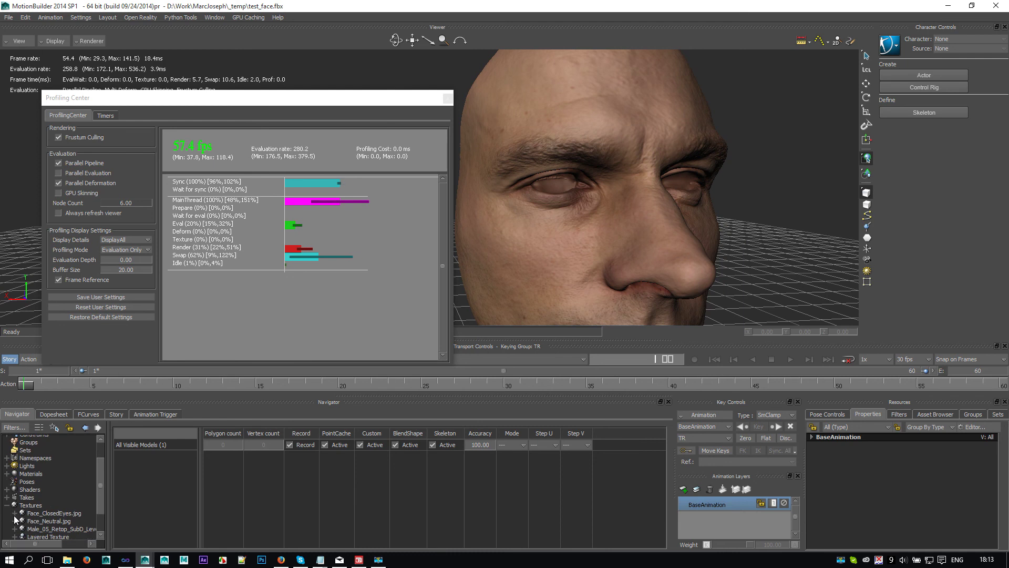
{"action": "scroll", "coordinate": [16, 520], "scroll_direction": "down", "scroll_amount": 1}
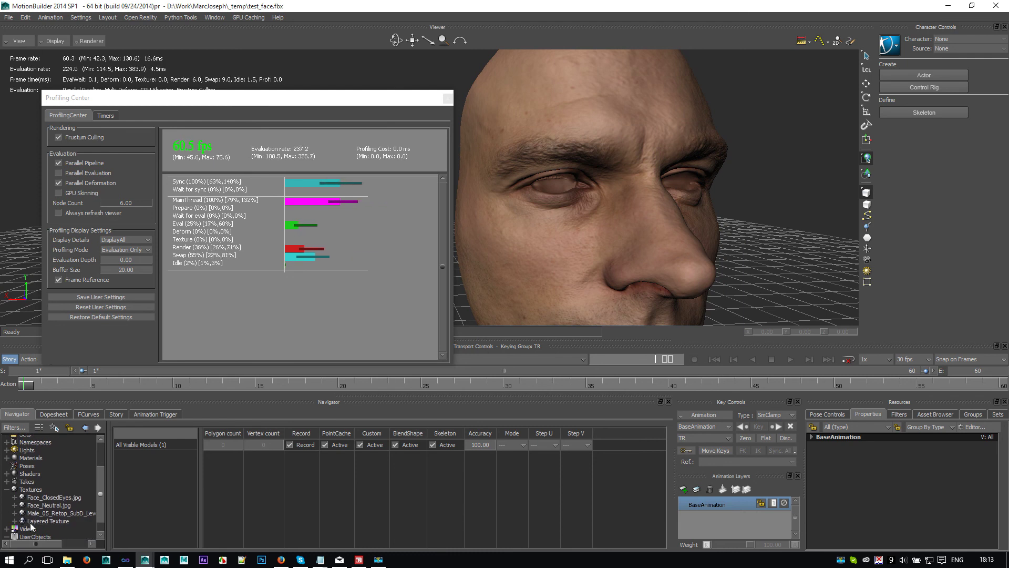
{"action": "double_click", "coordinate": [30, 521]}
{"action": "left_click", "coordinate": [184, 428]}
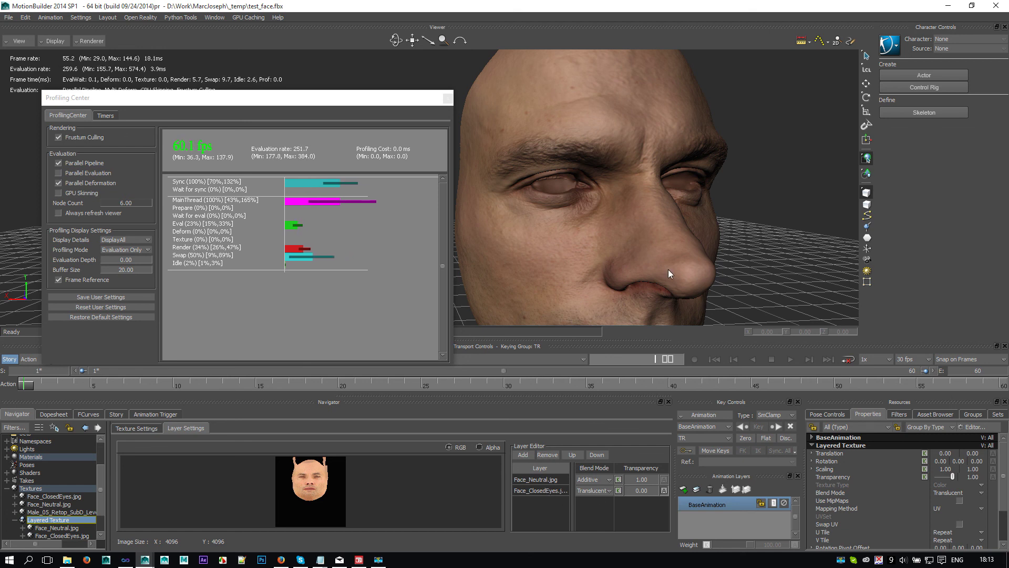
Select the null marker, raise its Number property to 100, and examine the blended texture around the eyes and head.
{"action": "scroll", "coordinate": [672, 269], "scroll_direction": "down", "scroll_amount": 3}
{"action": "left_click_drag", "start_coordinate": [683, 261], "coordinate": [674, 255], "text": "ctrl+shift"}
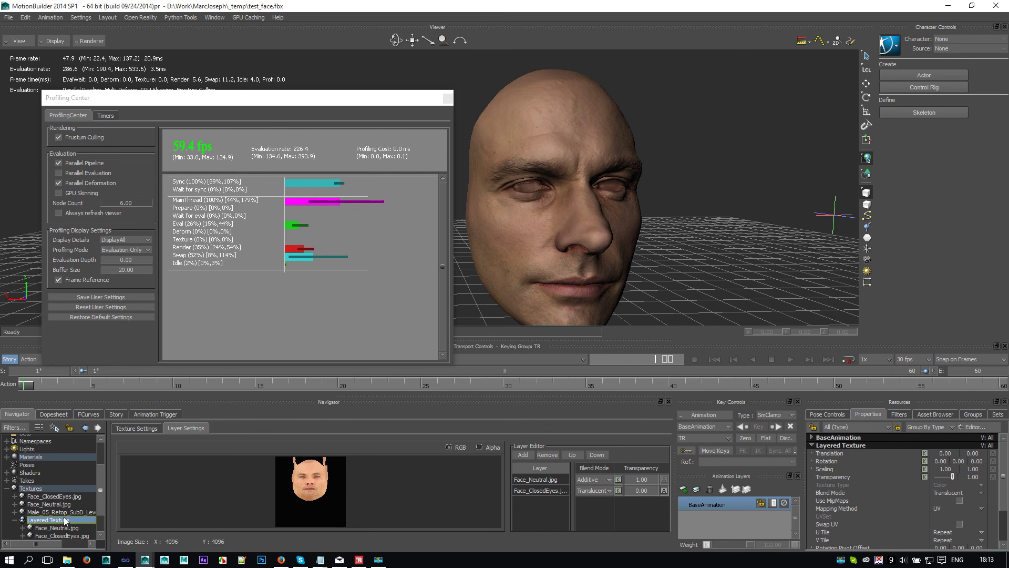
{"action": "left_click_drag", "start_coordinate": [559, 239], "coordinate": [560, 241], "text": "ctrl+shift"}
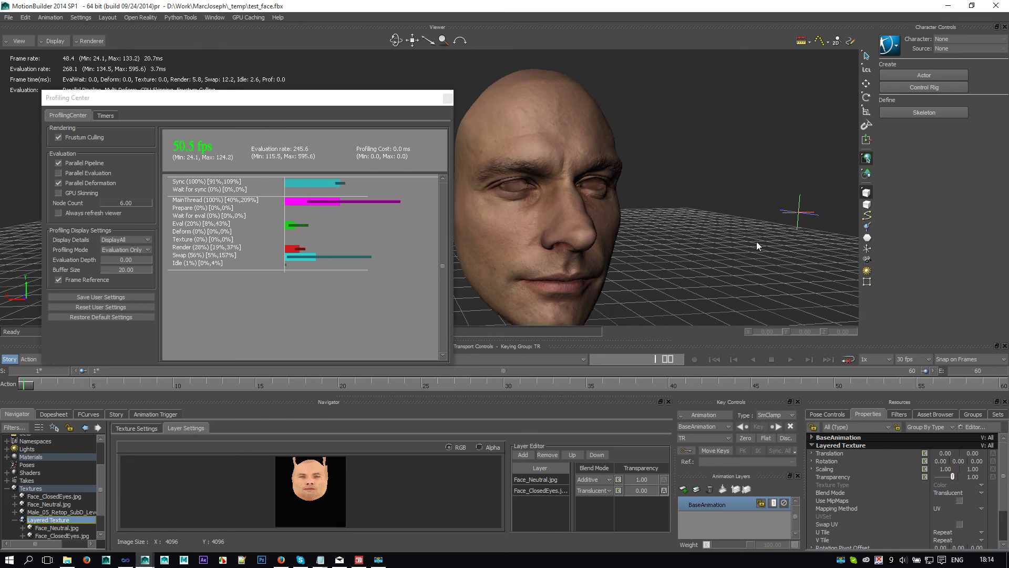
{"action": "left_click", "coordinate": [795, 210]}
{"action": "scroll", "coordinate": [909, 537], "scroll_direction": "down", "scroll_amount": 2}
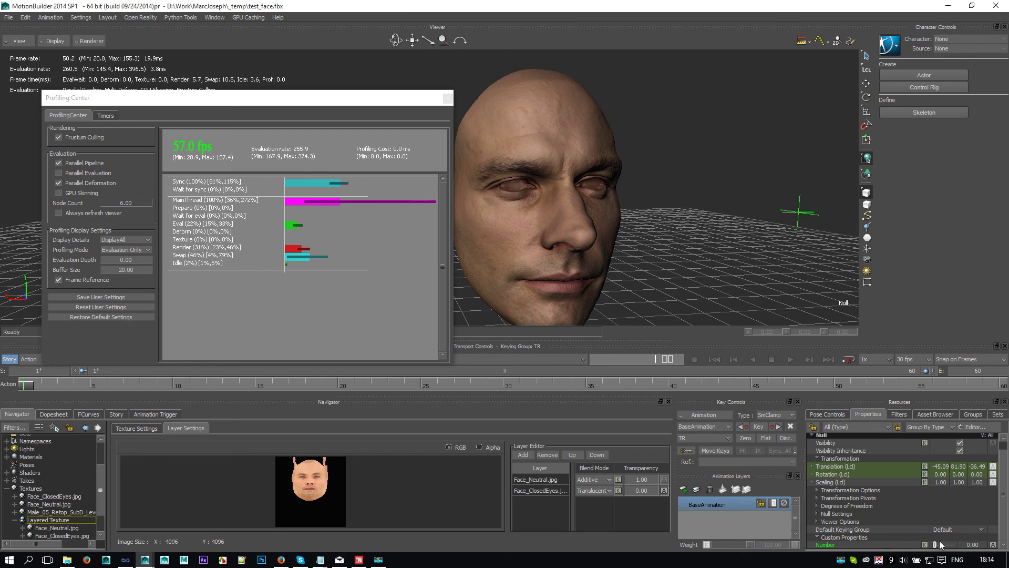
{"action": "left_click_drag", "start_coordinate": [943, 545], "coordinate": [969, 545]}
{"action": "left_click_drag", "start_coordinate": [593, 258], "coordinate": [615, 258], "text": "ctrl"}
{"action": "mouse_move", "coordinate": [952, 545]}
{"action": "left_mouse_down"}
{"action": "mouse_move", "coordinate": [926, 549]}
{"action": "mouse_move", "coordinate": [952, 544]}
{"action": "left_mouse_up"}
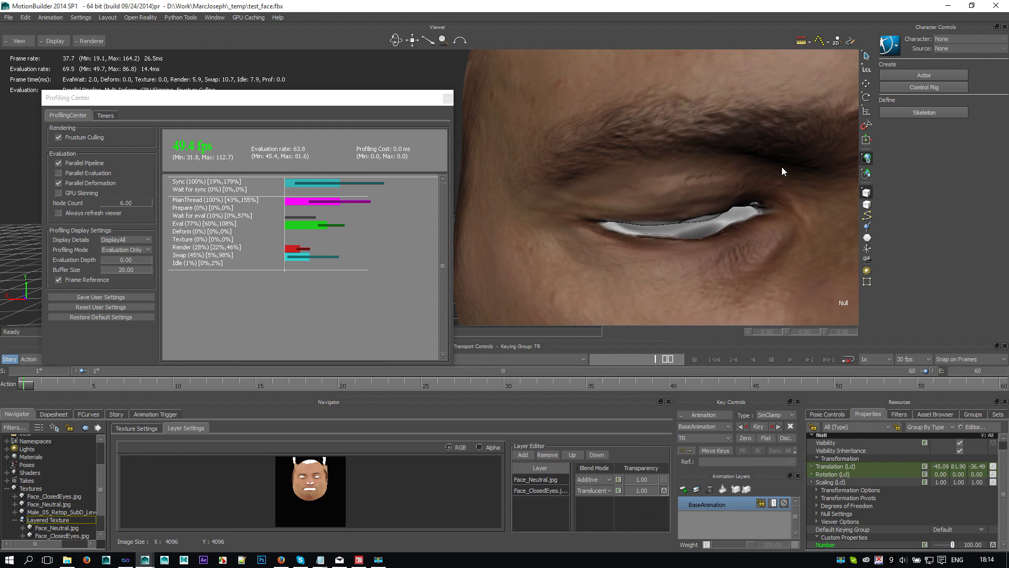
{"action": "left_click_drag", "start_coordinate": [700, 238], "coordinate": [629, 245], "text": "ctrl+shift"}
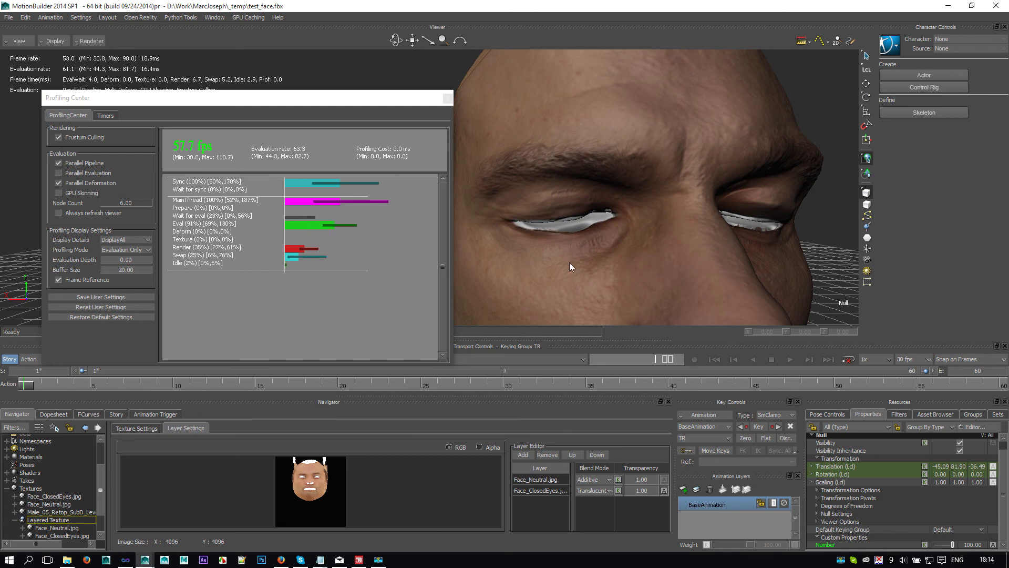
{"action": "scroll", "coordinate": [603, 252], "scroll_direction": "down", "scroll_amount": 5}
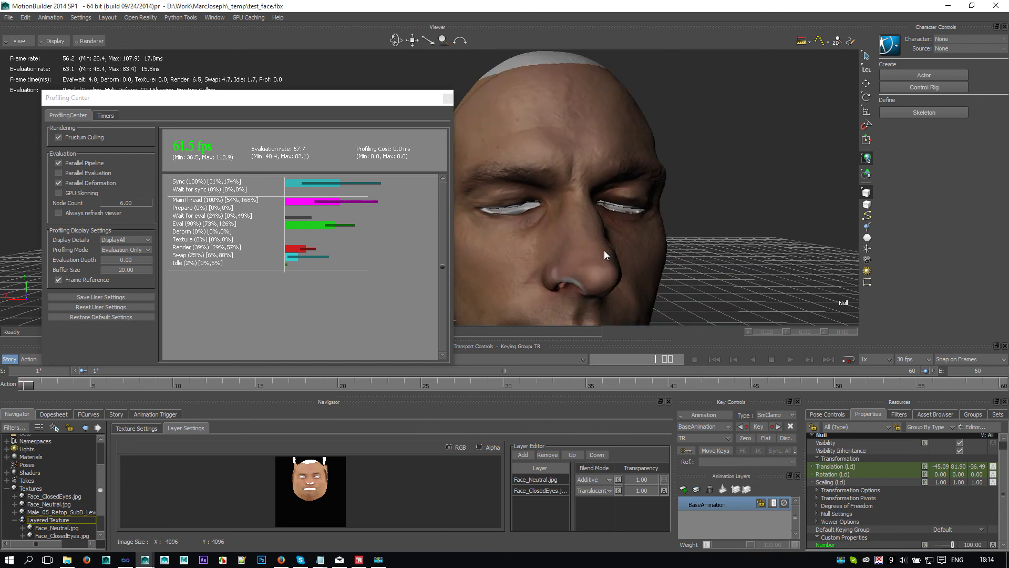
{"action": "scroll", "coordinate": [584, 241], "scroll_direction": "down", "scroll_amount": 4}
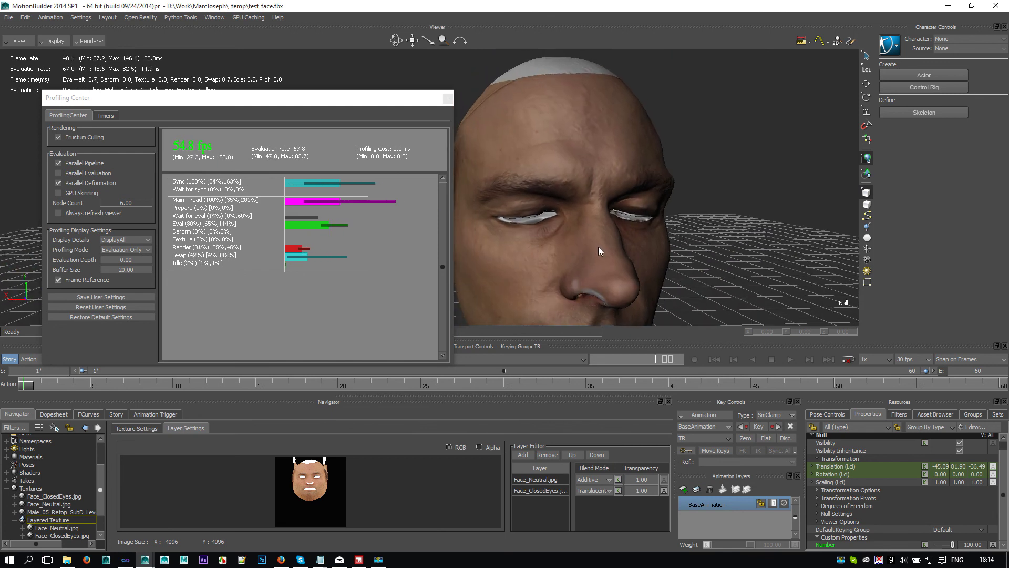
{"action": "middle_click_drag", "start_coordinate": [563, 238], "coordinate": [592, 250]}
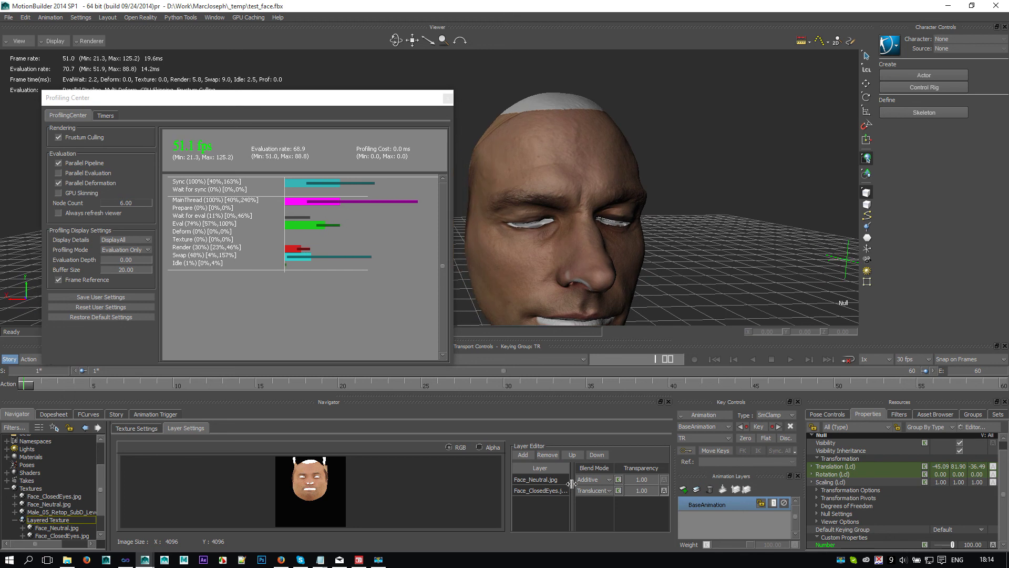
Open the Dynamic Masks Tool to view its interface, close it, and deselect the null marker.
{"action": "left_click", "coordinate": [140, 18]}
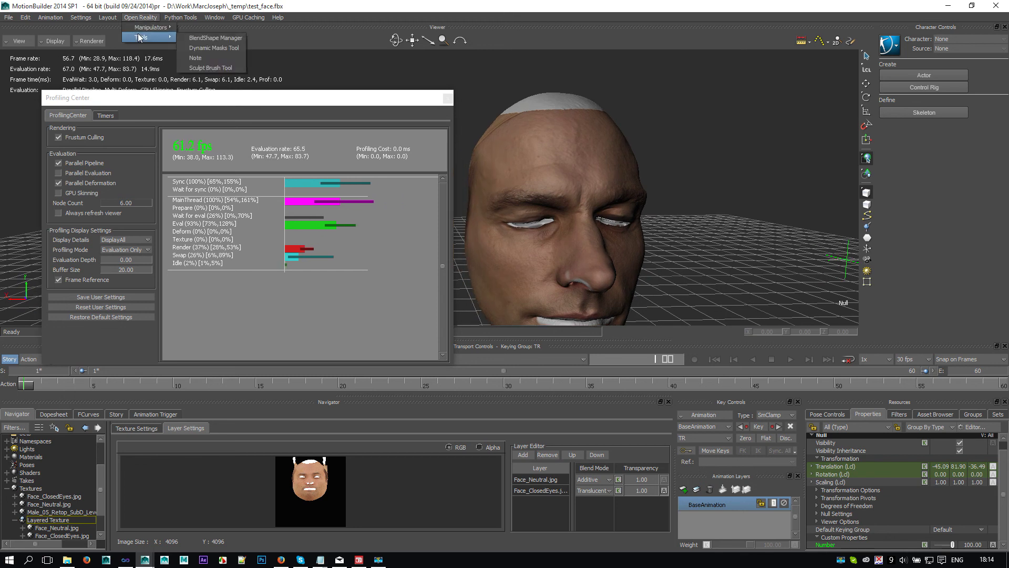
{"action": "mouse_move", "coordinate": [158, 27]}
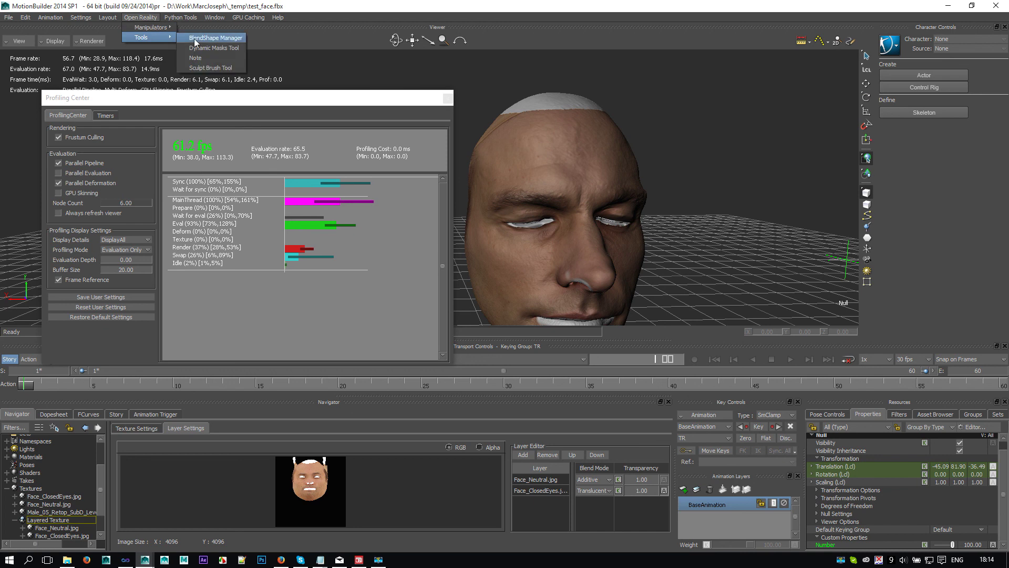
{"action": "left_click", "coordinate": [203, 38]}
{"action": "left_click_drag", "start_coordinate": [386, 99], "coordinate": [536, 152]}
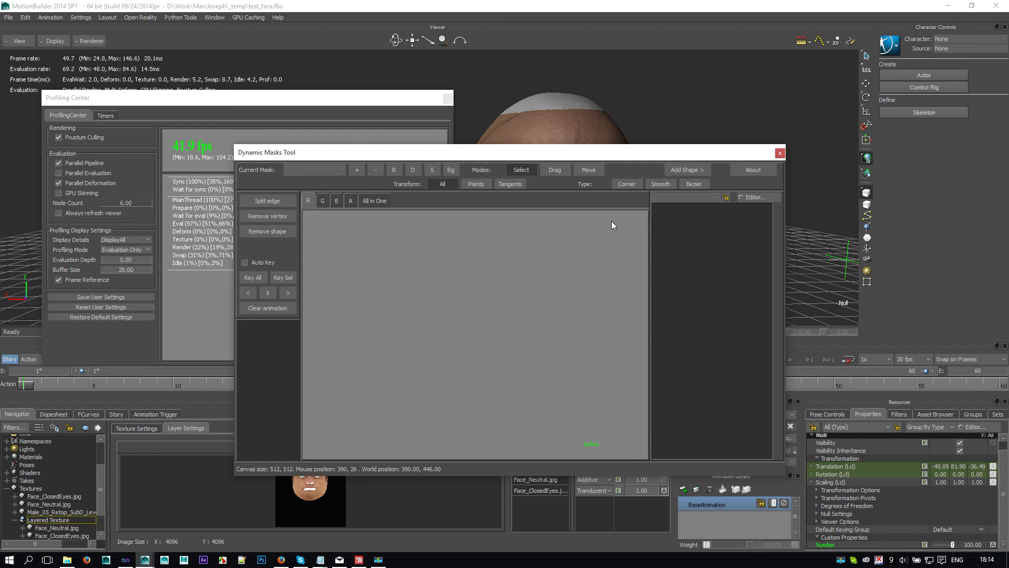
{"action": "left_click", "coordinate": [780, 154]}
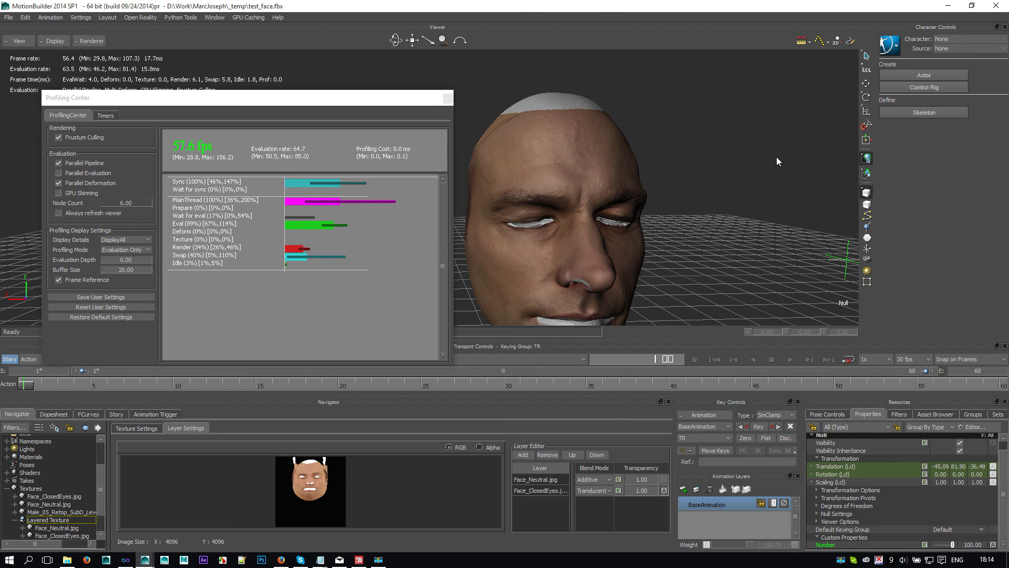
{"action": "left_click_drag", "start_coordinate": [743, 222], "coordinate": [681, 222]}
{"action": "left_click", "coordinate": [682, 221]}
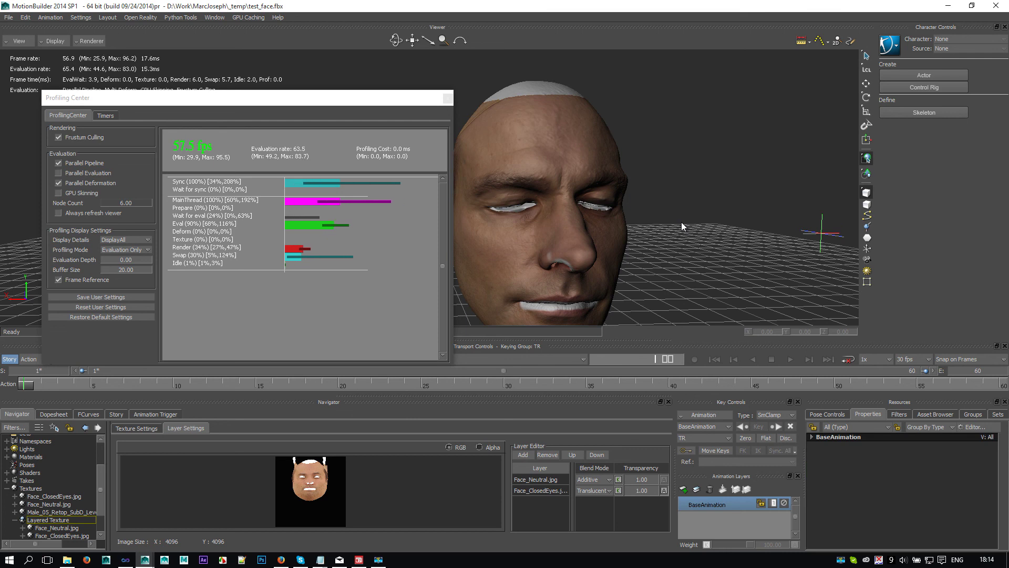